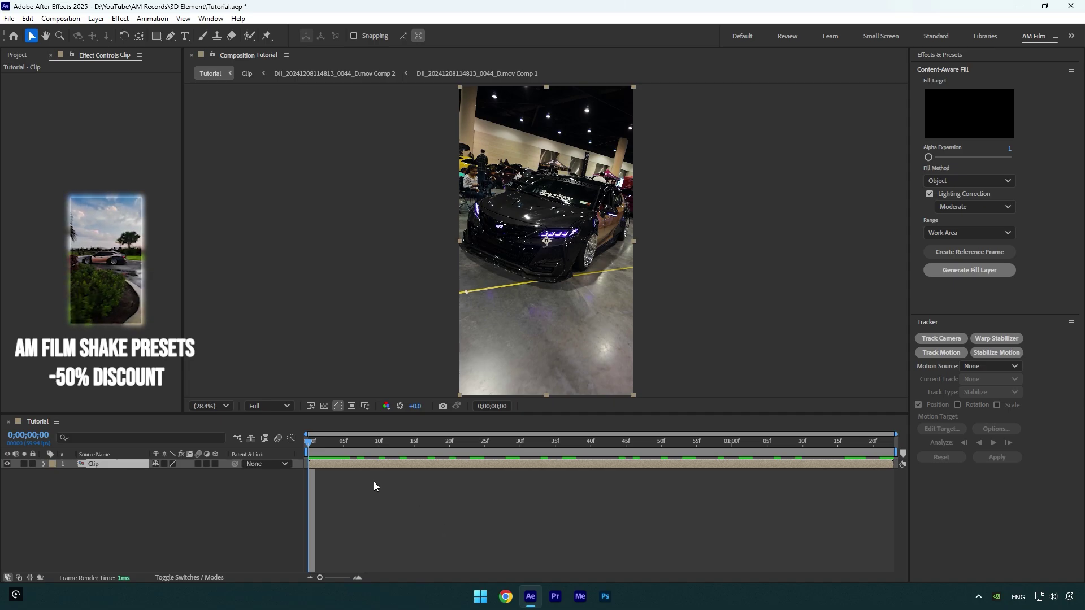
Create a white solid named Element and apply the Element effect to it
right_click(222, 497)
mouse_move(267, 355)
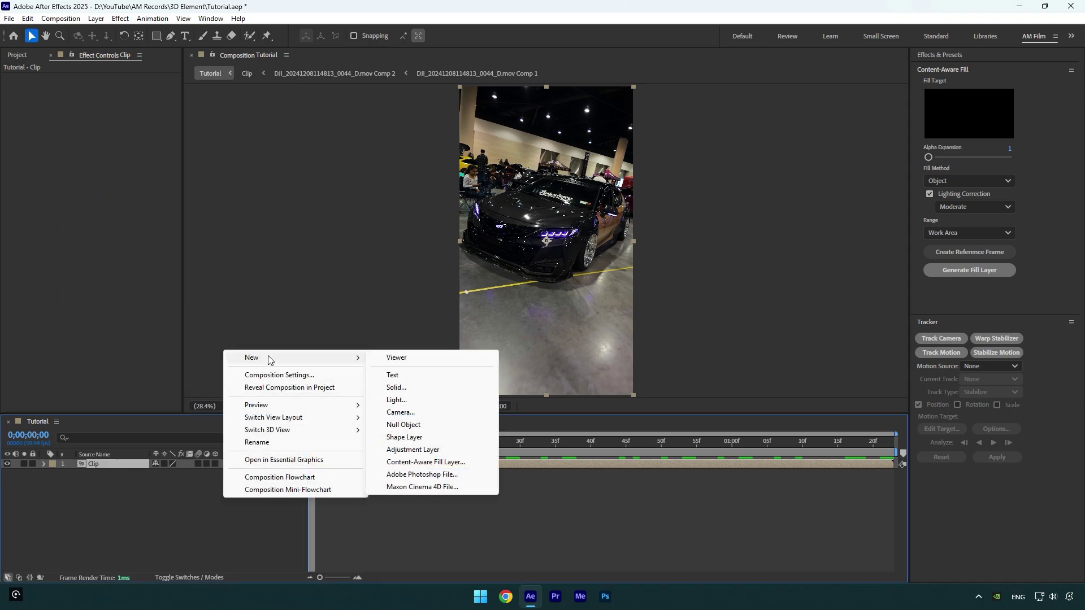
left_click(410, 386)
type("El")
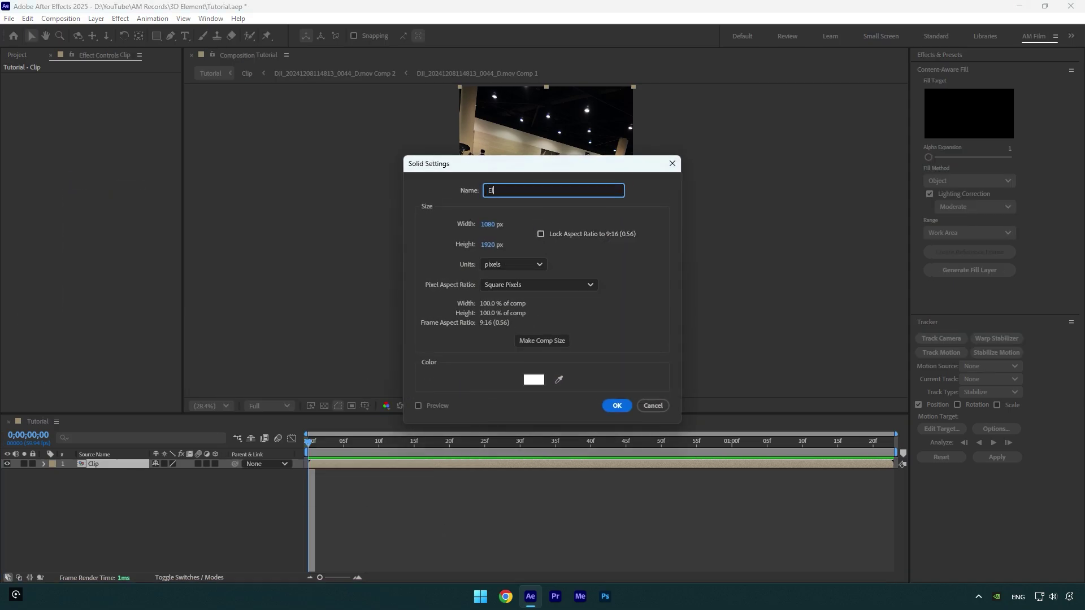
type("ement")
left_click(615, 405)
key("ctrl+space")
type("eleme")
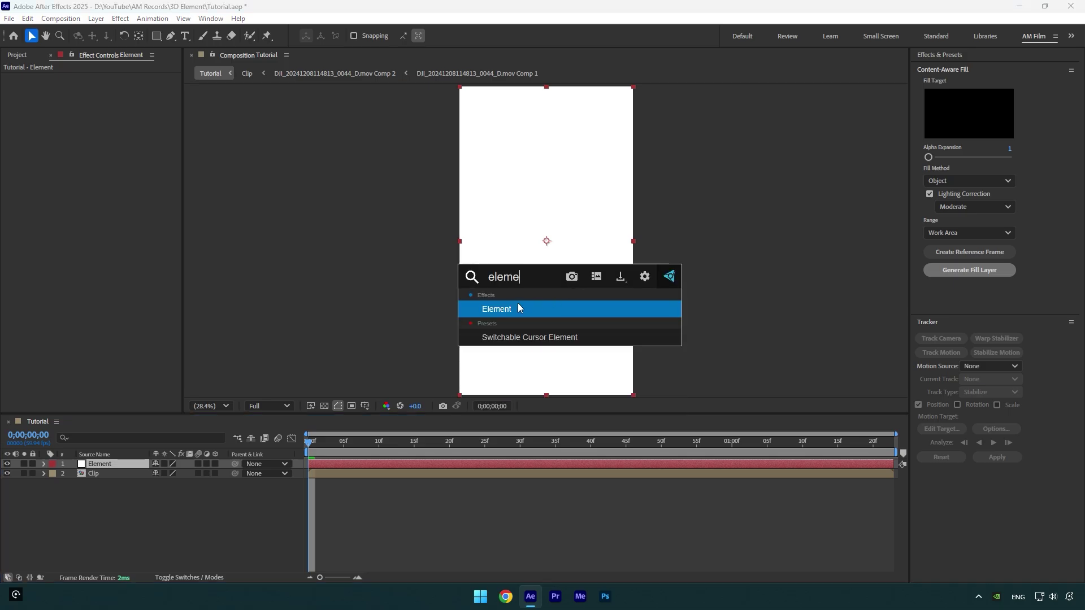
left_click(515, 308)
Add an 'am film' text layer in the composition and hide it
left_click(183, 36)
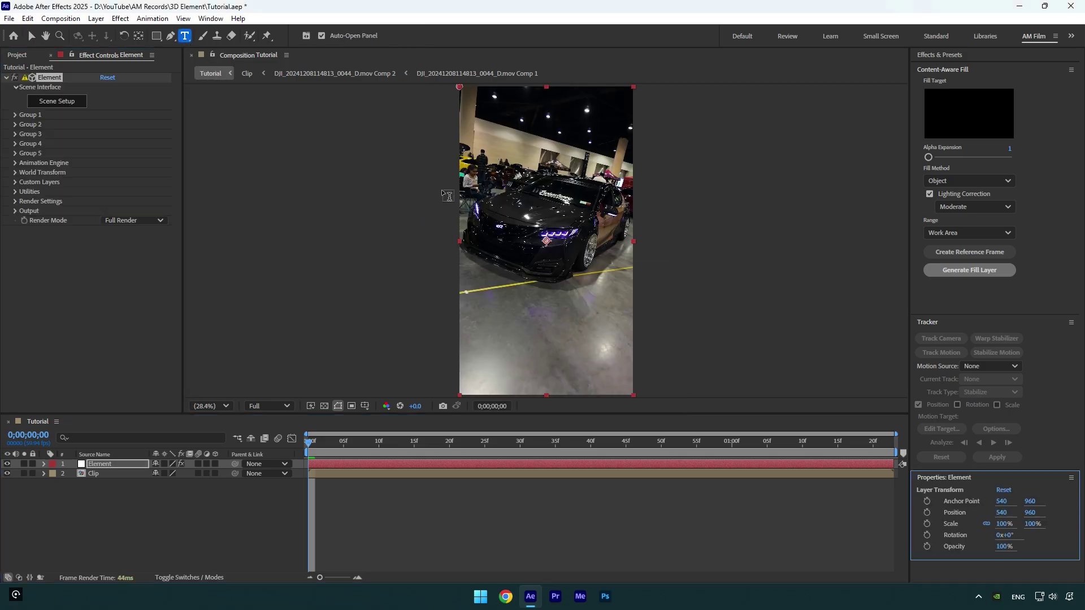
left_click(516, 184)
type("am film")
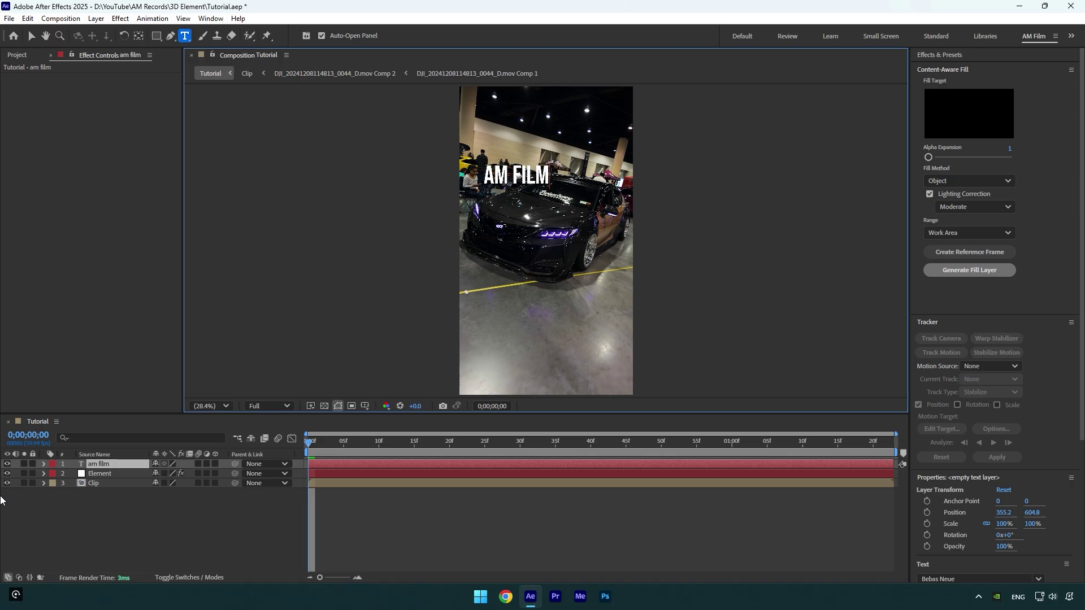
left_click(7, 464)
On the Element layer, set Custom Layers Path Layer 1 to the am film text
left_click(99, 473)
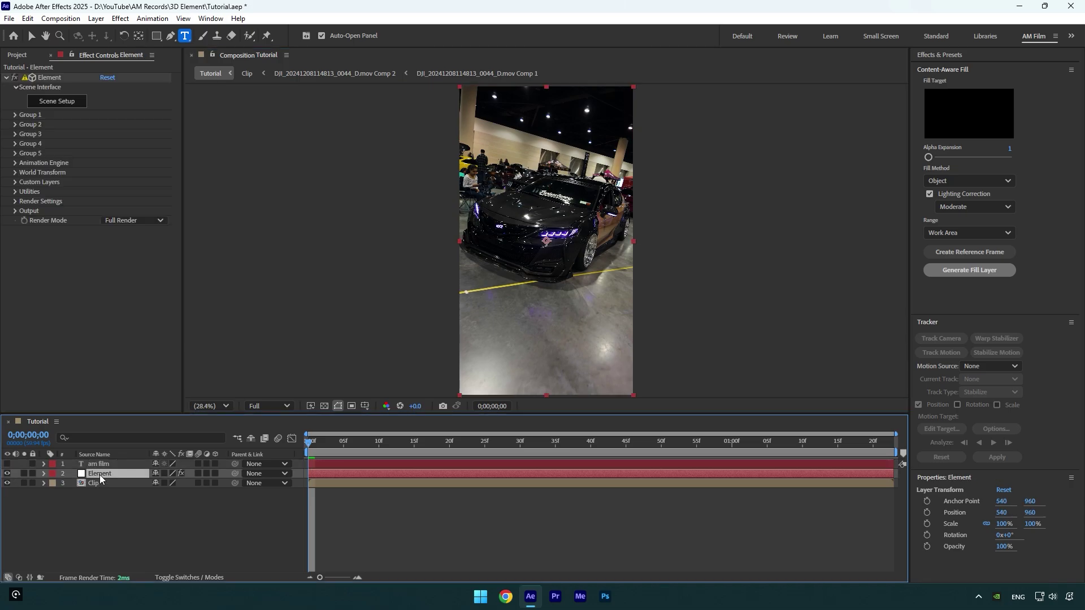
key("v")
left_click(16, 186)
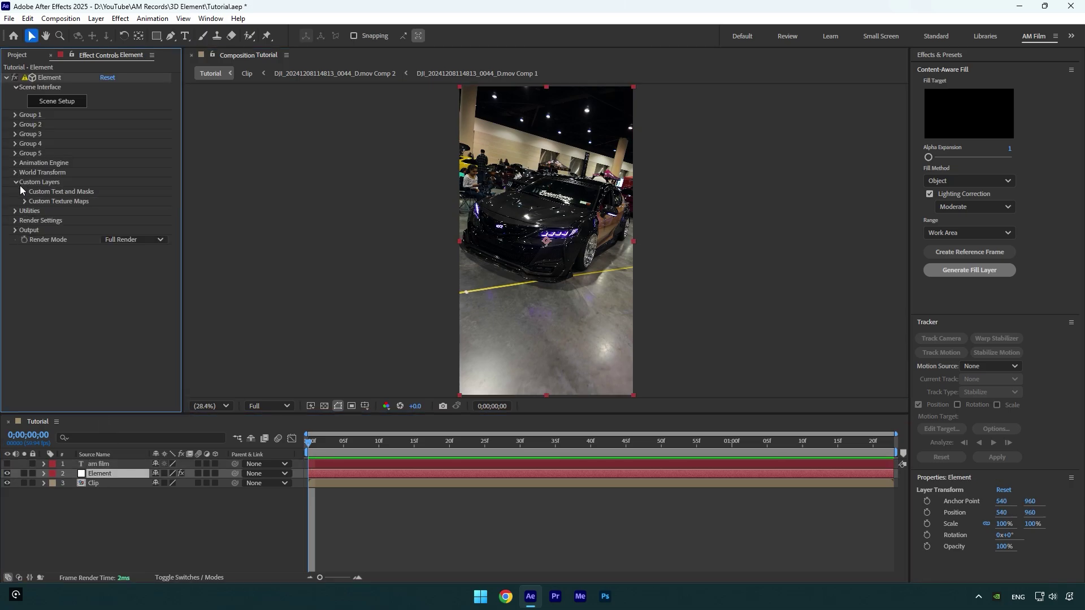
left_click(24, 191)
left_click(115, 202)
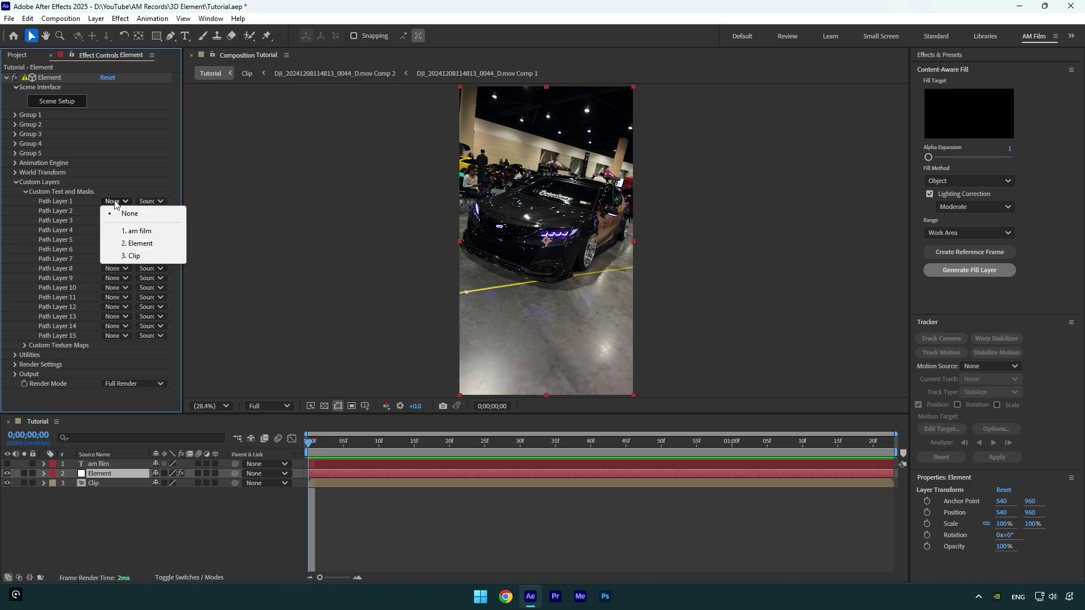
left_click(139, 234)
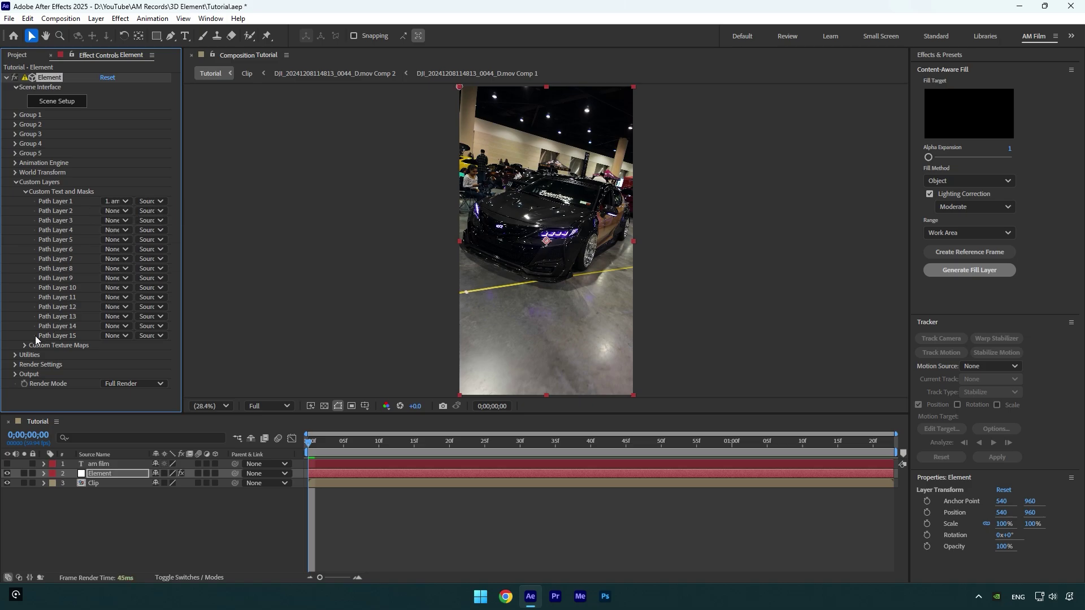
Set Texture Map Layer 1 and the Physical Environment override layer to Clip
left_click(24, 345)
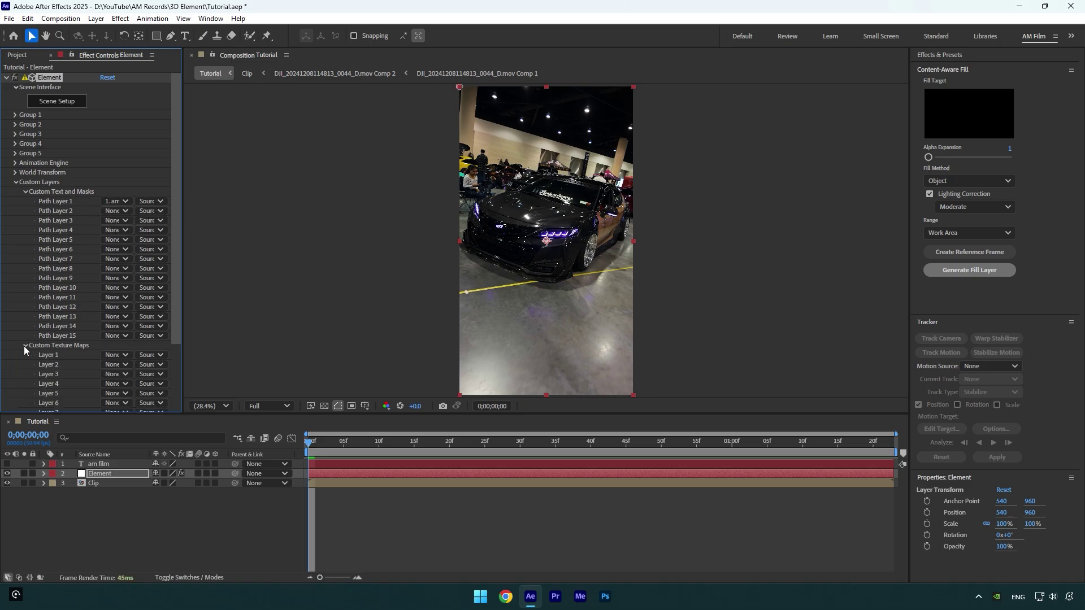
left_click(116, 355)
left_click(129, 409)
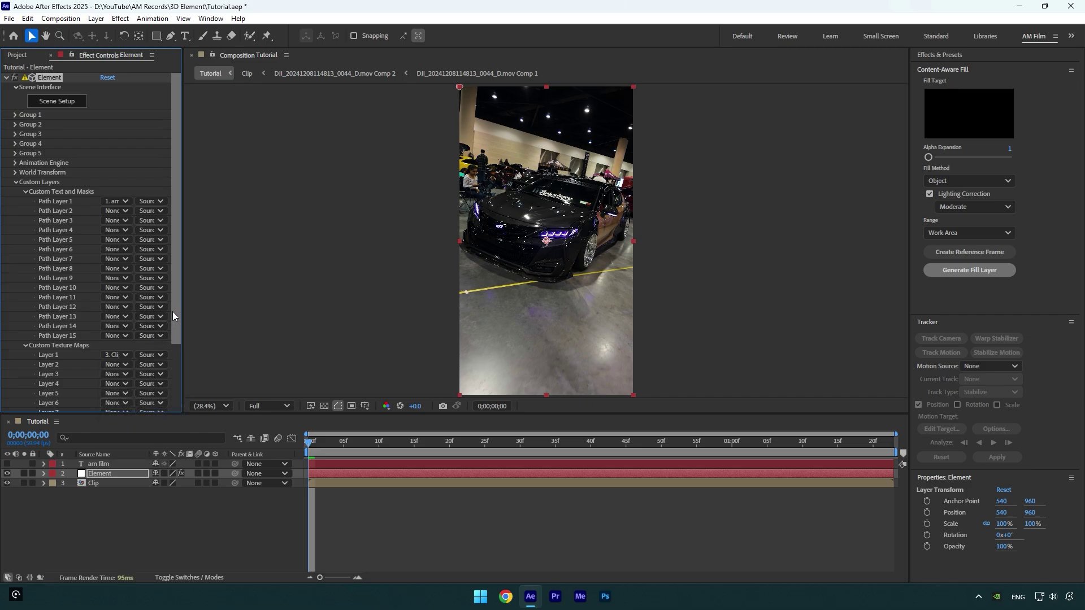
left_click_drag(172, 311, 172, 368)
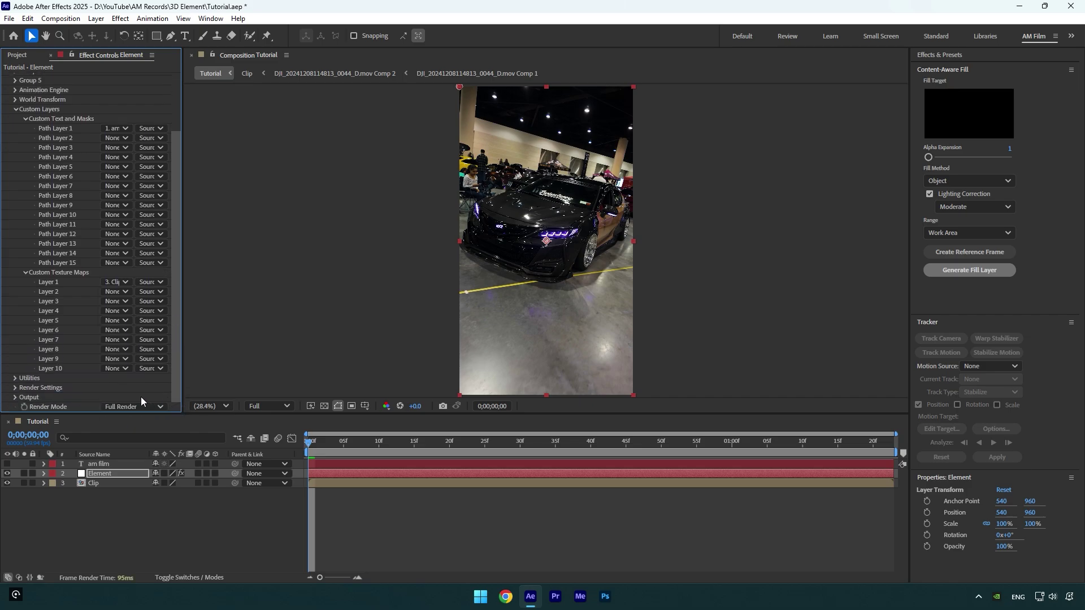
left_click(14, 387)
left_click(25, 282)
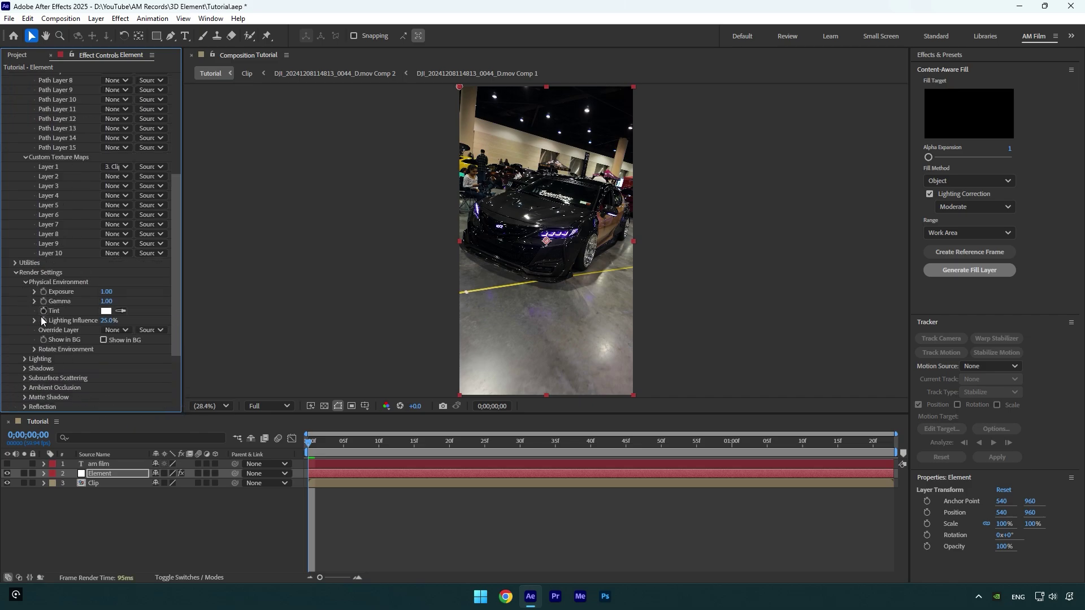
left_click(110, 330)
left_click(126, 386)
left_click_drag(176, 345, 164, 229)
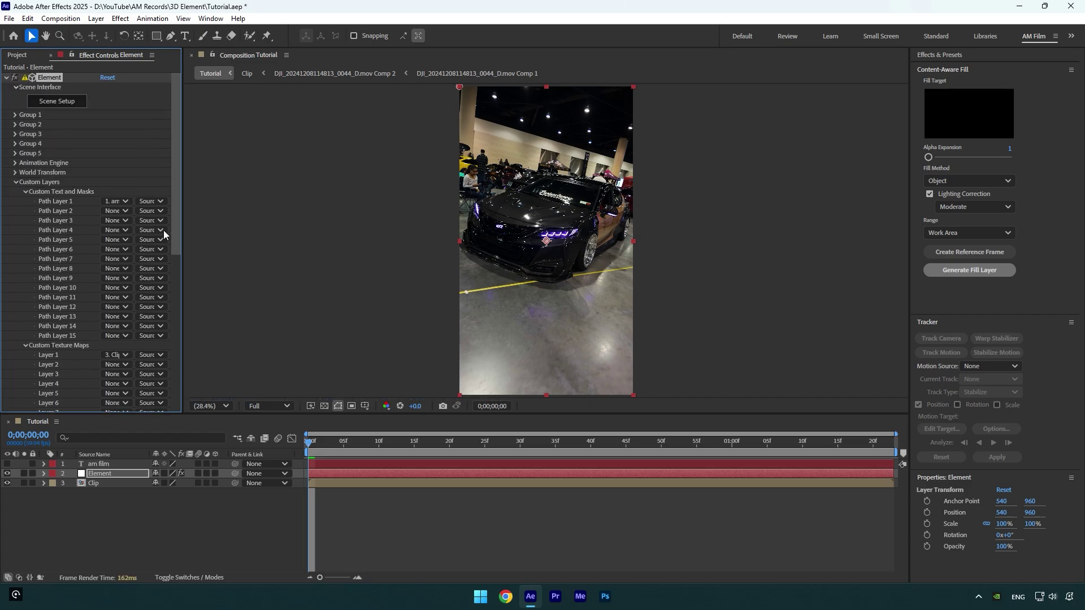
In Element 3D Scene Setup, extrude the AM FILM text into a 3D model
left_click(57, 102)
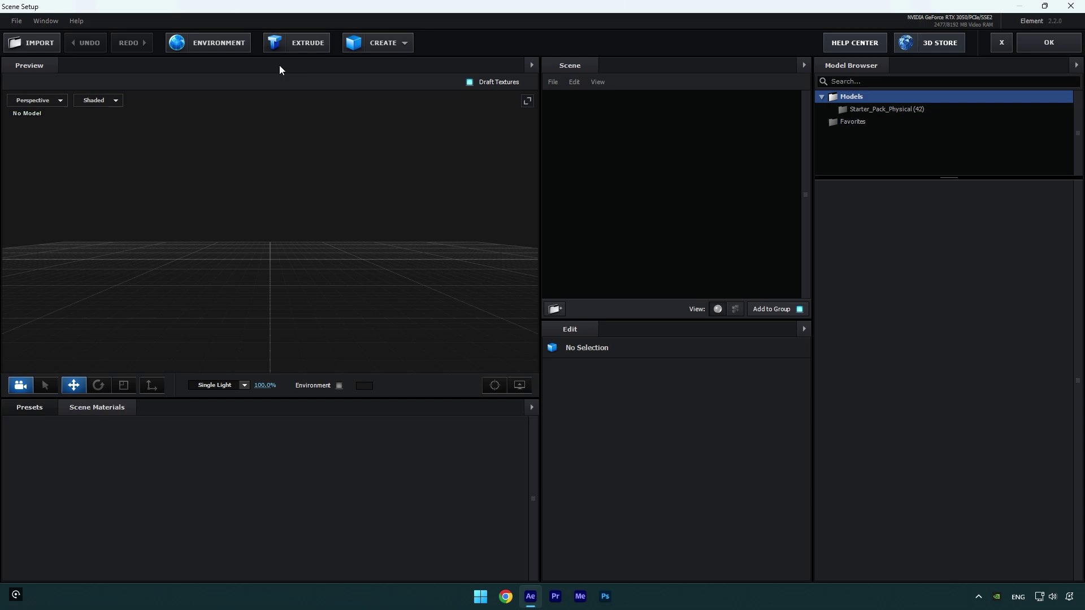
left_click(276, 48)
left_click_drag(336, 172, 293, 201)
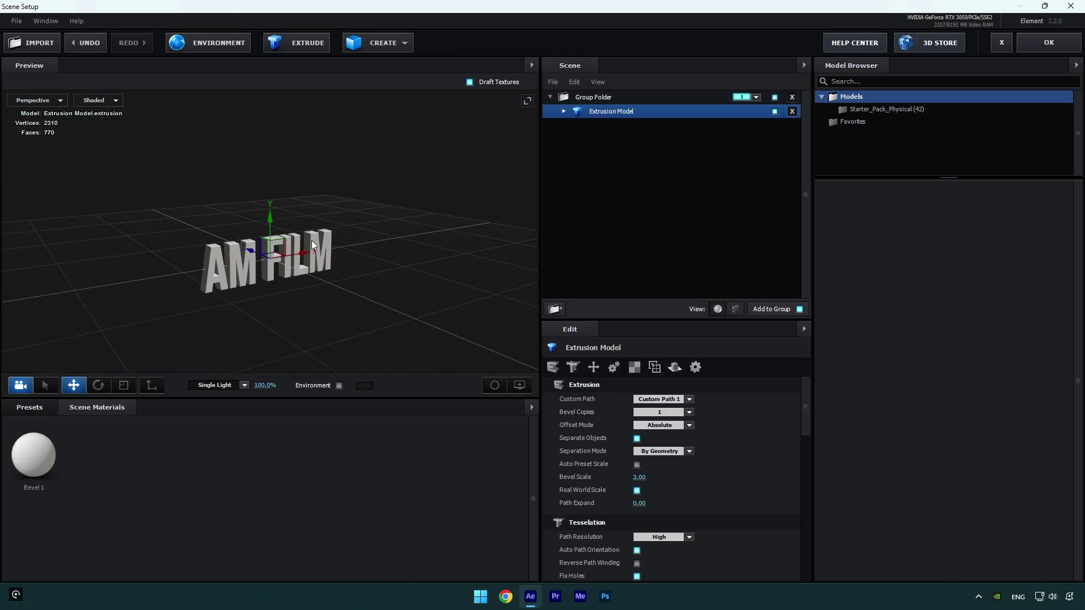
Apply the Grey preset from Physical materials to the extruded text
left_click(39, 408)
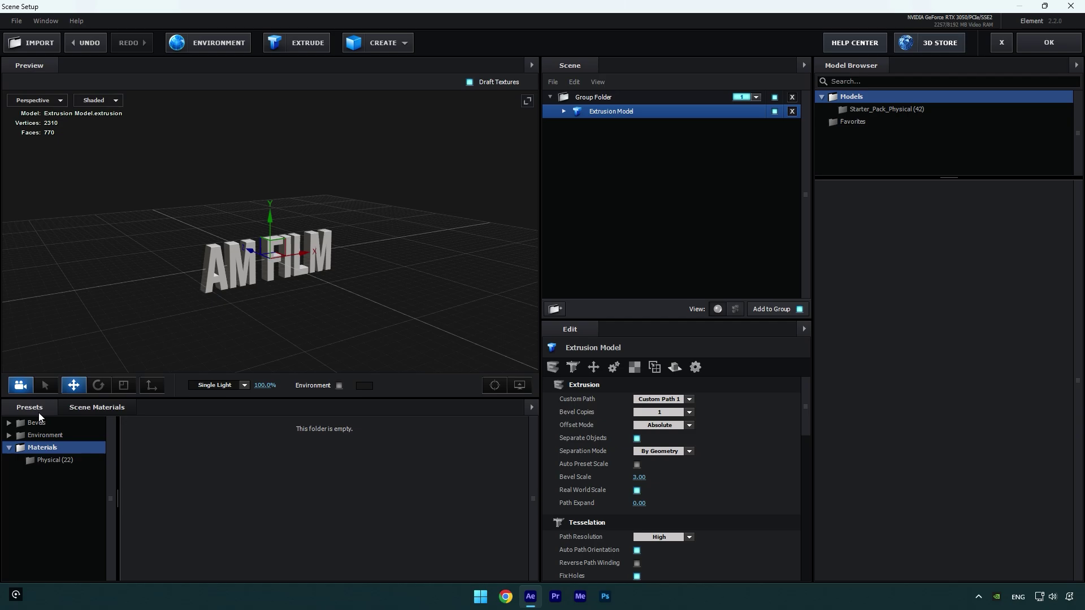
left_click(49, 460)
scroll(296, 500, "down", 3)
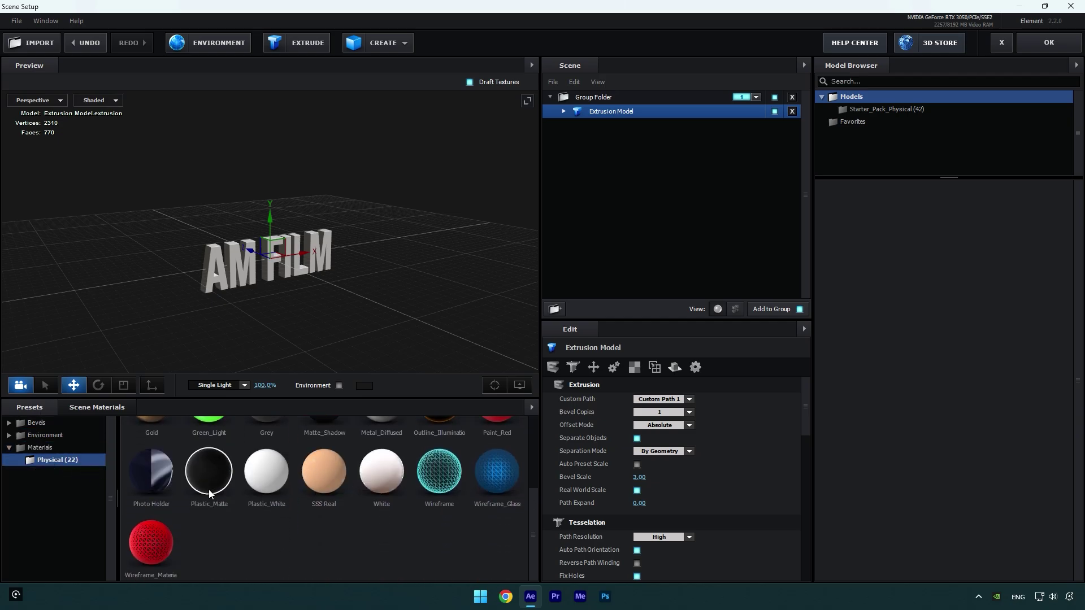
scroll(208, 490, "up", 1)
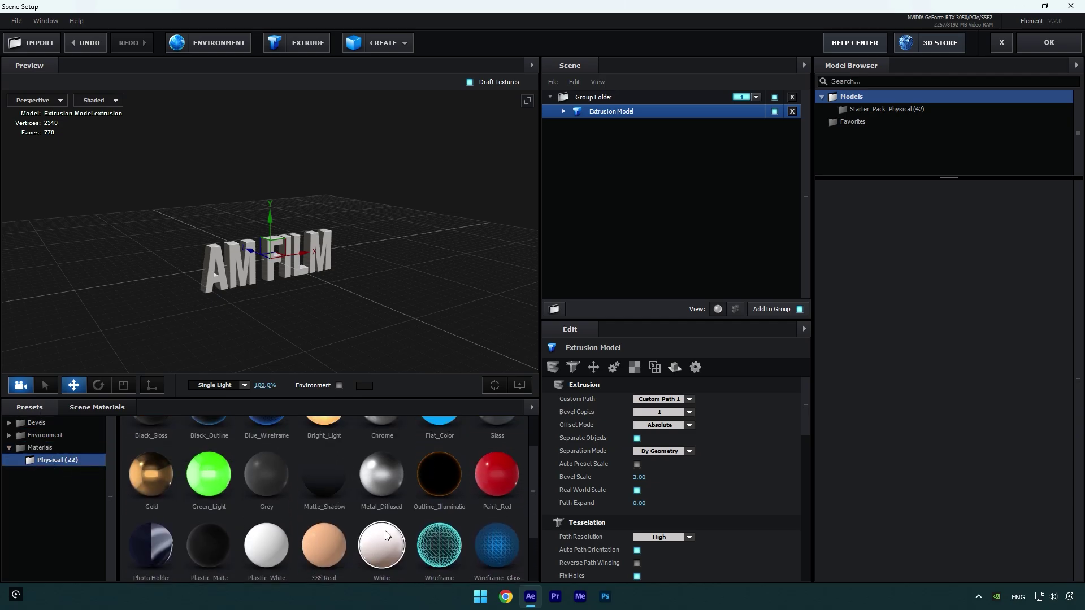
left_click(266, 484)
left_click_drag(316, 356, 282, 322)
left_click_drag(237, 370, 254, 283)
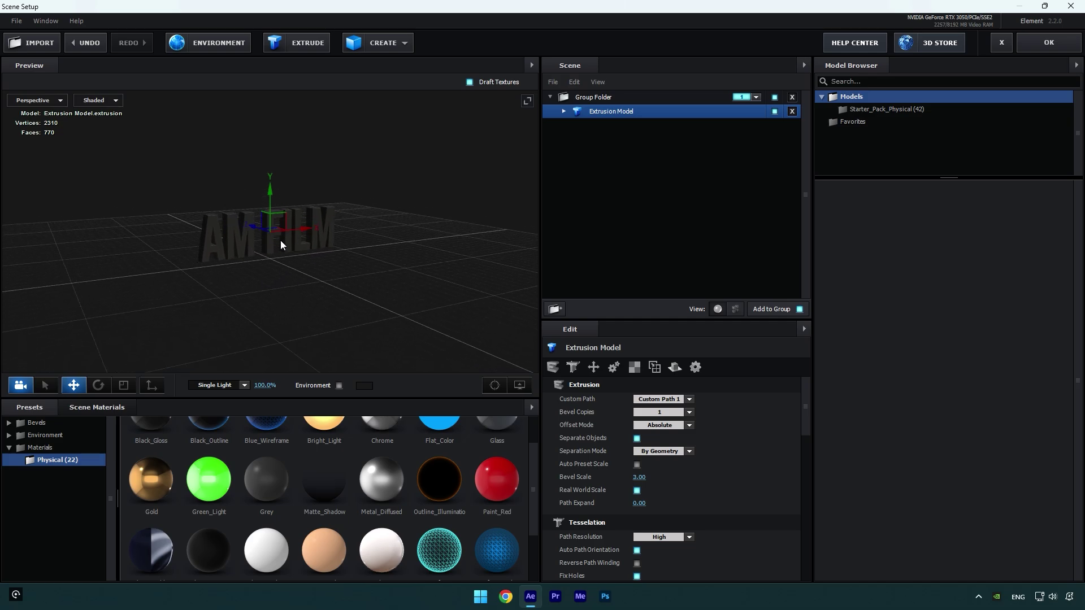
Normalize the model size, set the Grey material's bevel extrude to 1.42, and close Scene Setup
left_click(592, 368)
left_click(636, 426)
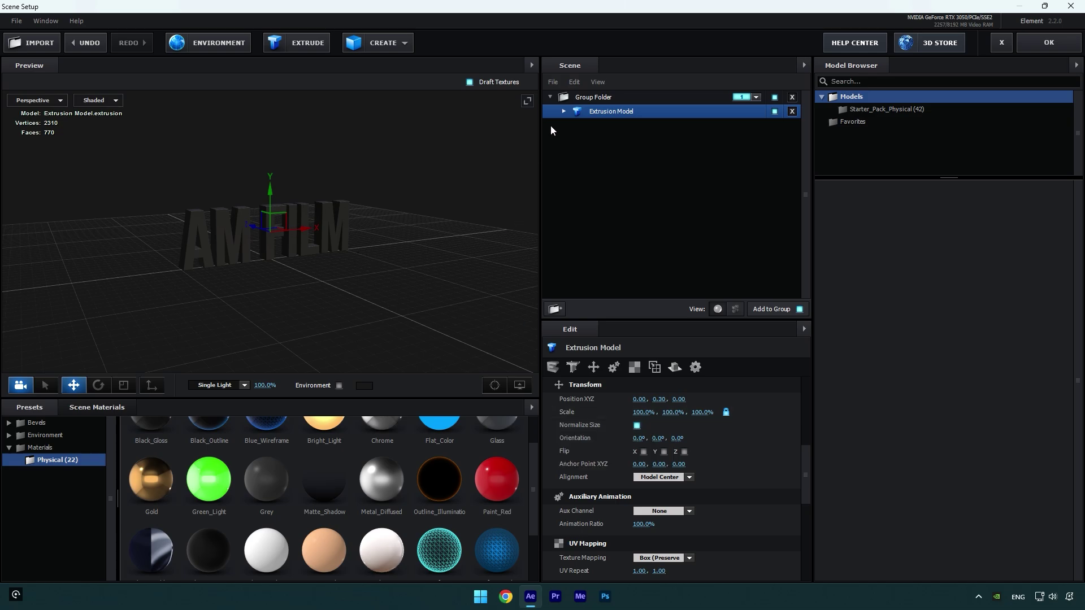
left_click(563, 112)
left_click(617, 130)
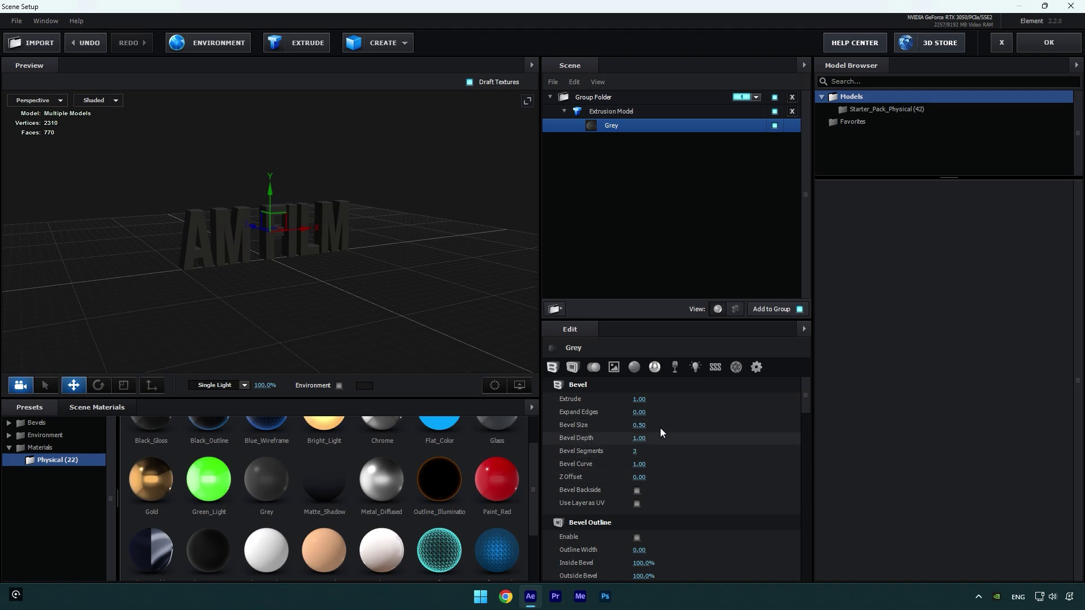
left_click_drag(639, 398, 662, 402)
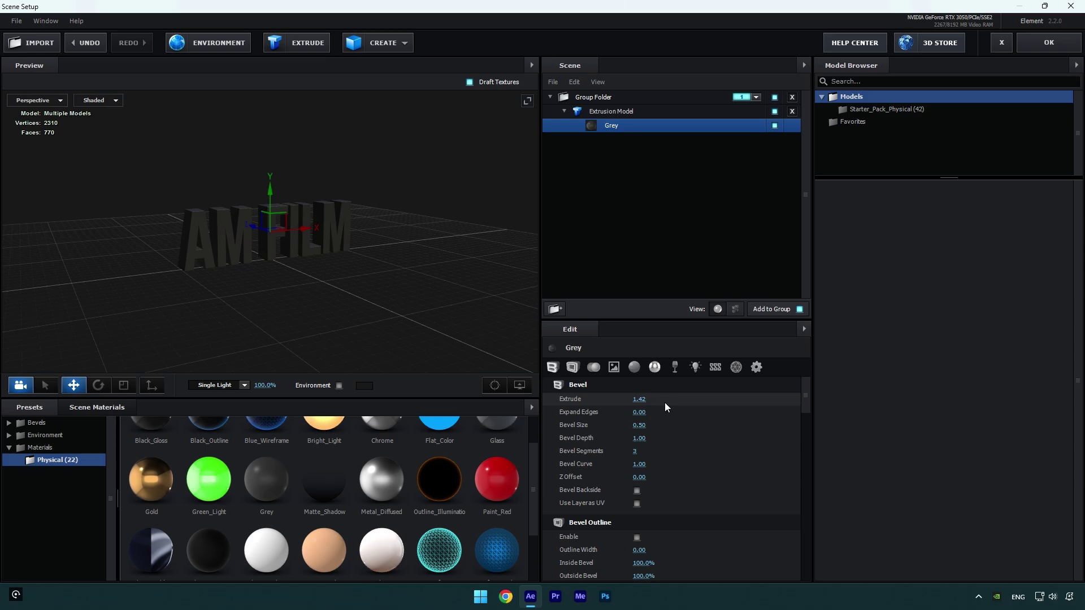
scroll(729, 417, "down", 5)
left_click_drag(805, 411, 808, 365)
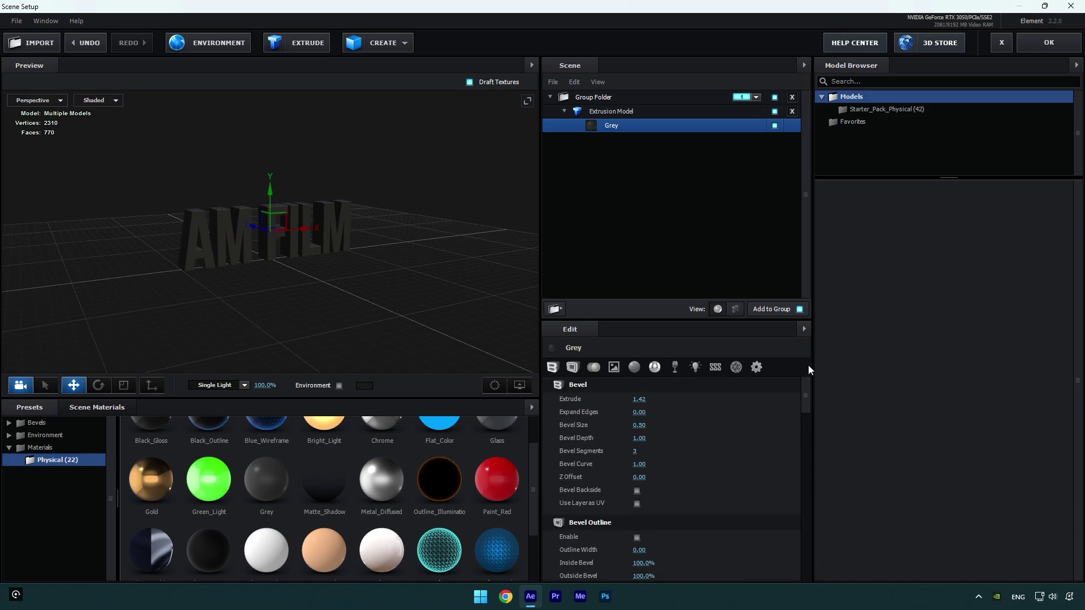
left_click(1049, 50)
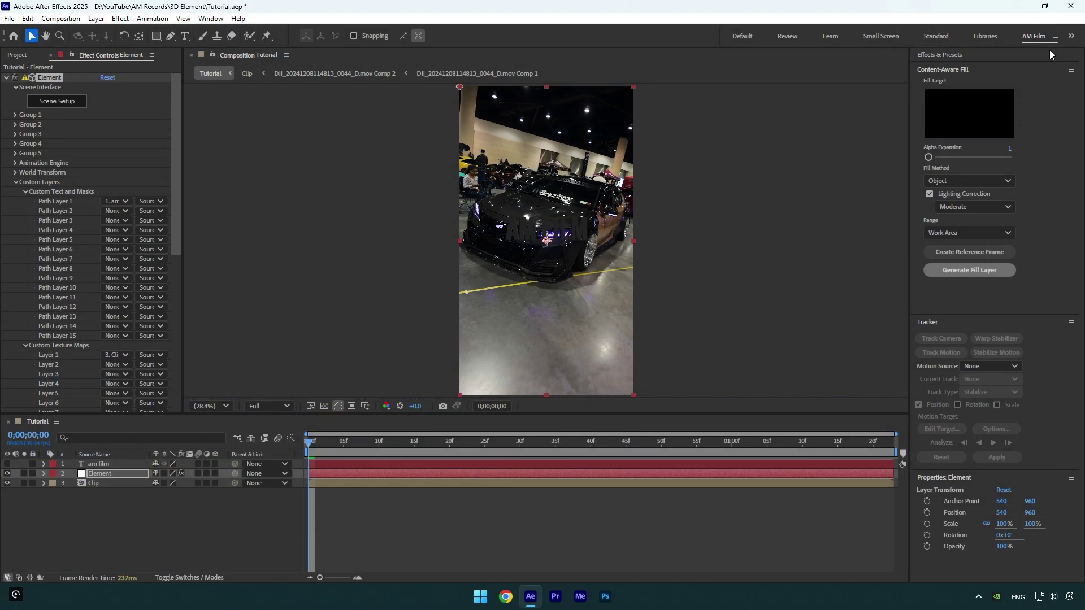
Track the Clip footage, set hood points as ground plane and origin, and create solid and camera
left_click(178, 235)
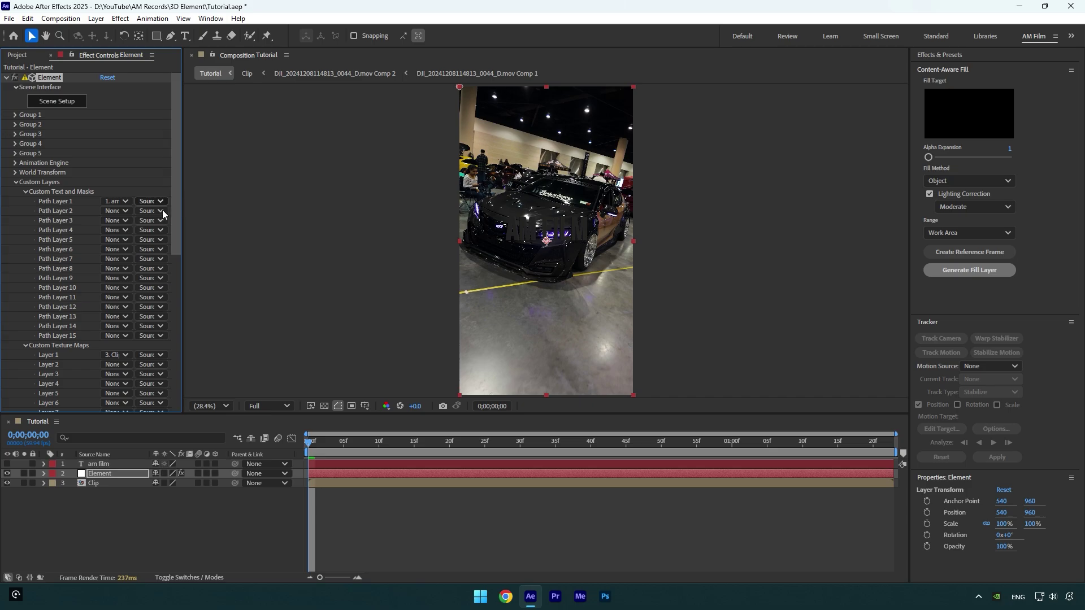
left_click(95, 484)
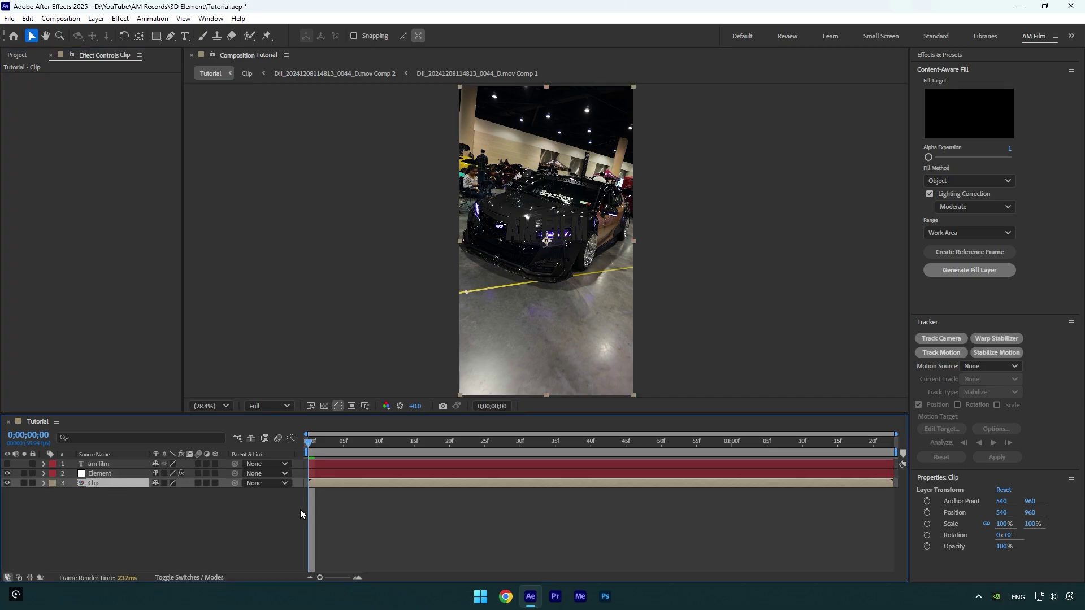
left_click(941, 339)
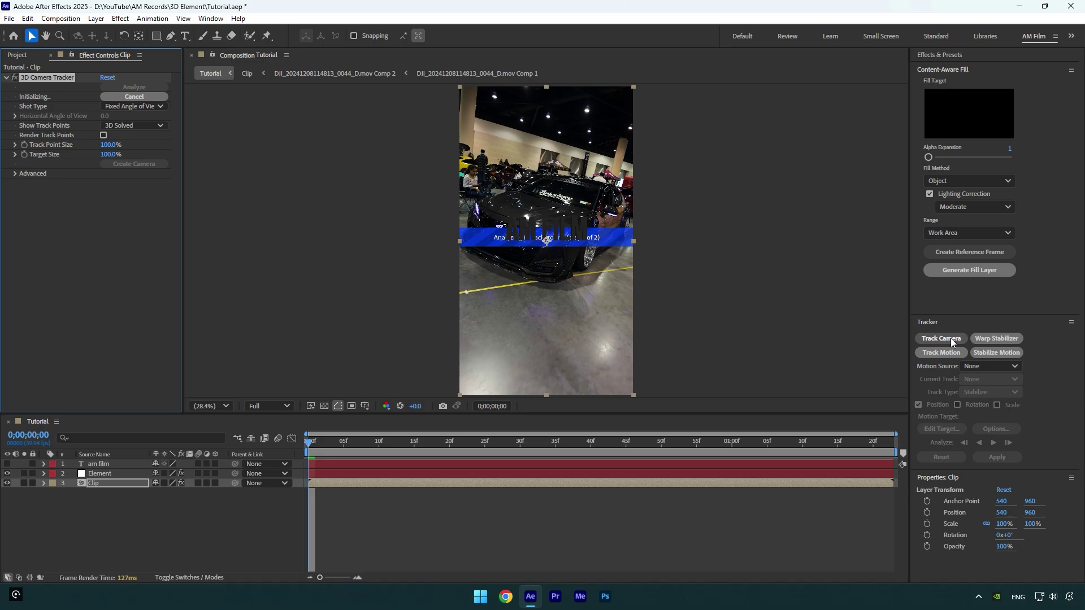
left_click_drag(504, 190, 568, 222)
right_click(540, 206)
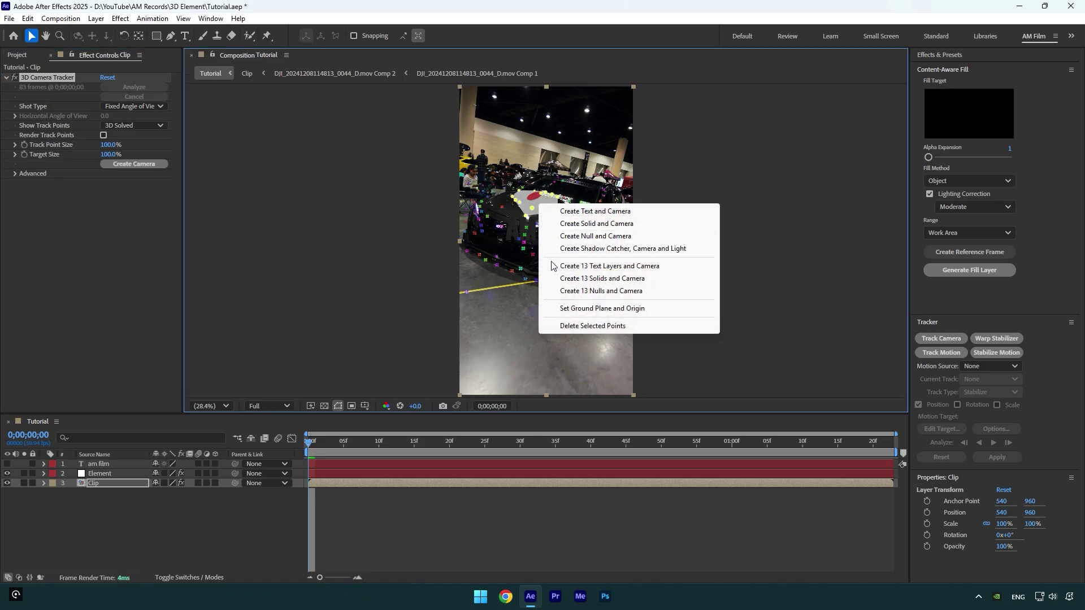
left_click(565, 308)
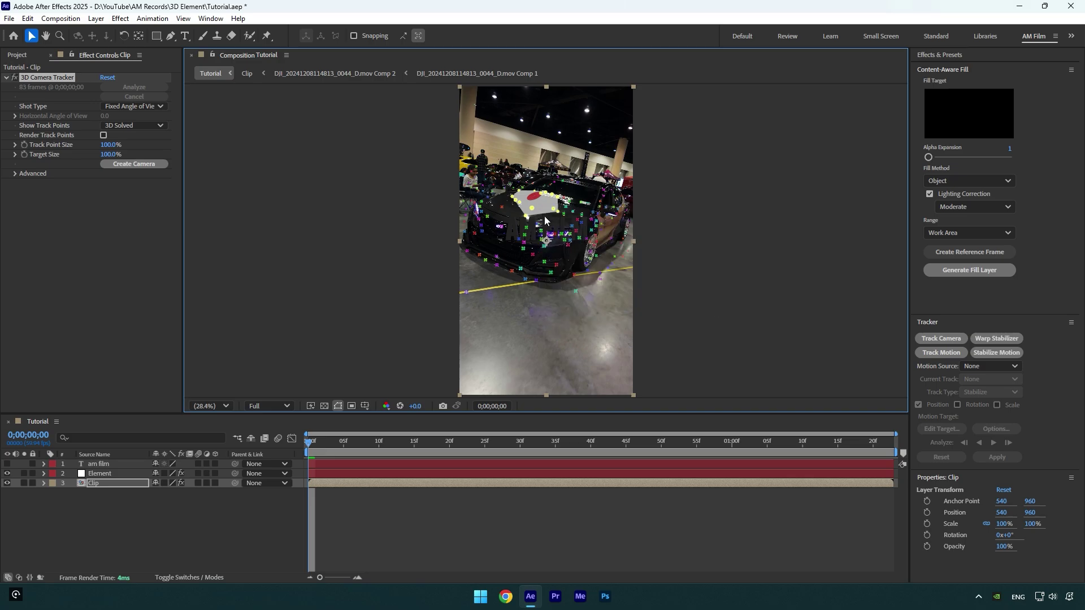
right_click(542, 203)
left_click(576, 221)
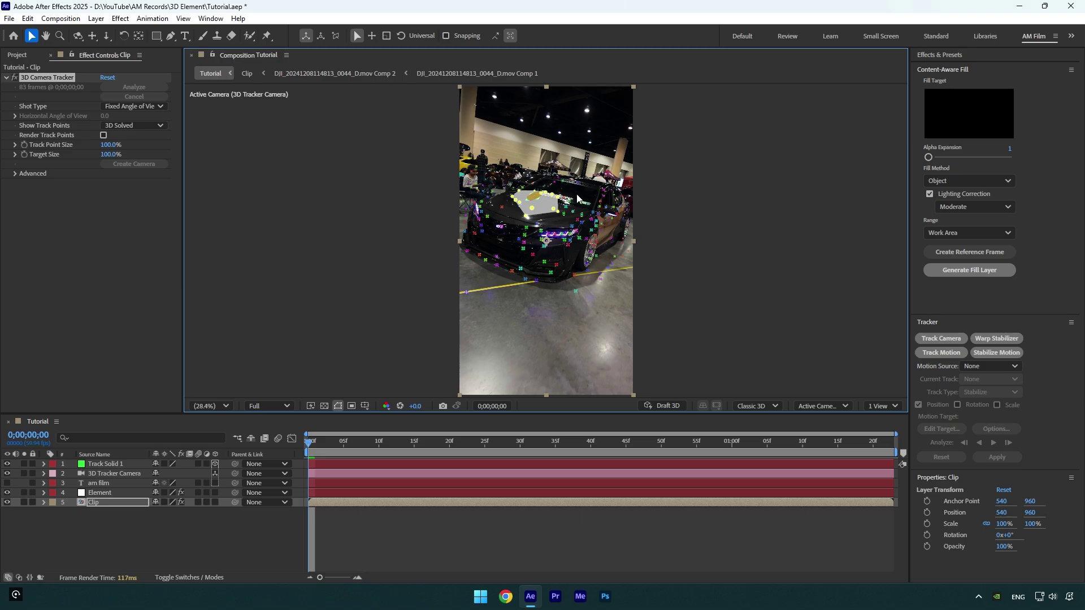
Enlarge the AM FILM text and tilt it to X/Y/Z rotation -47°, -33°, -9°
left_click(107, 493)
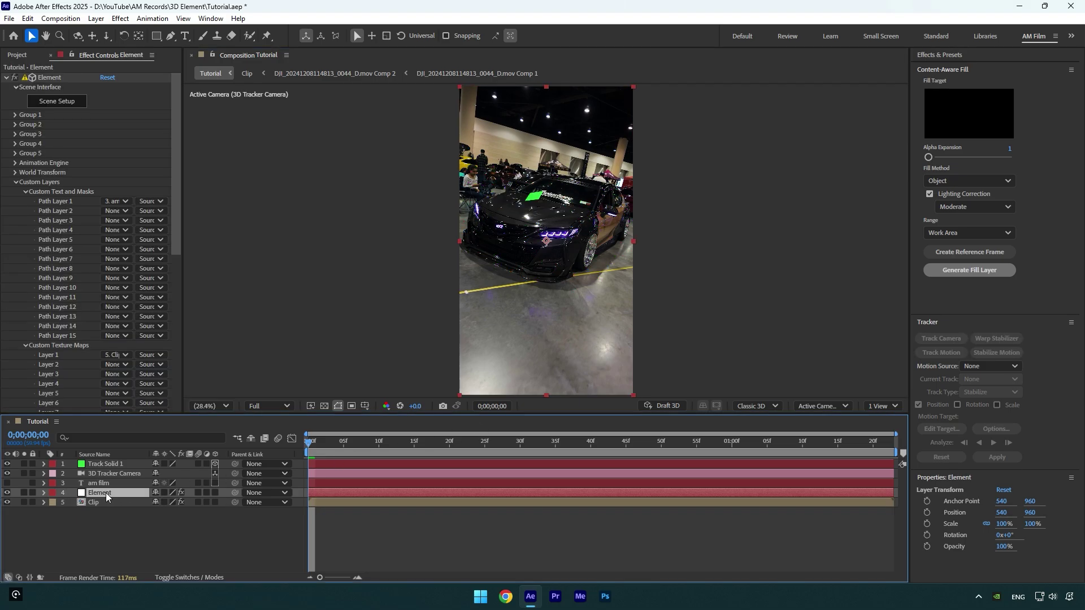
left_click(15, 115)
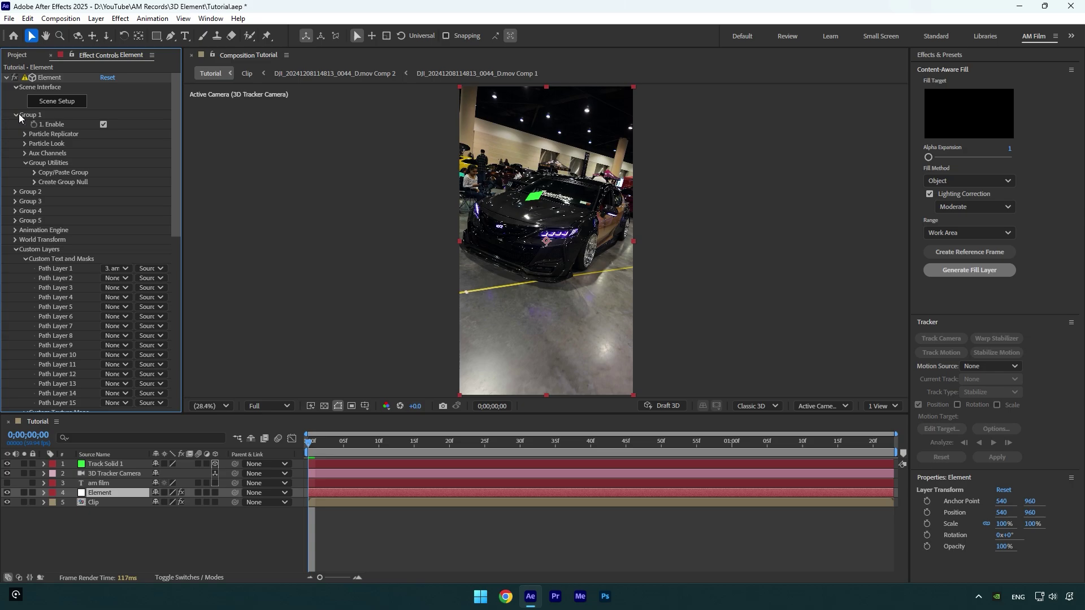
left_click(24, 134)
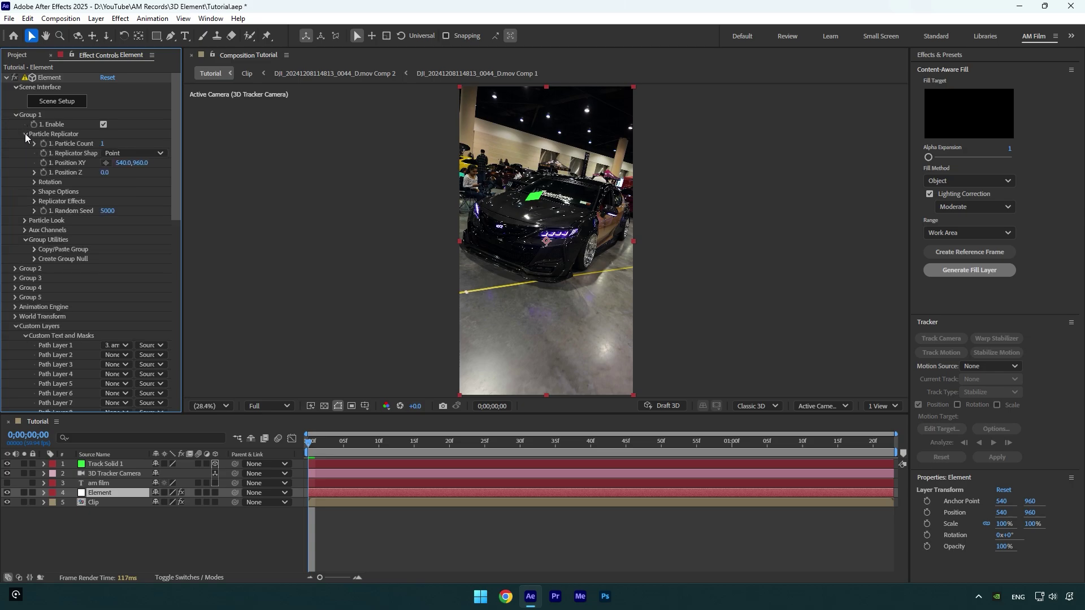
left_click(25, 221)
left_click_drag(110, 231, 452, 244)
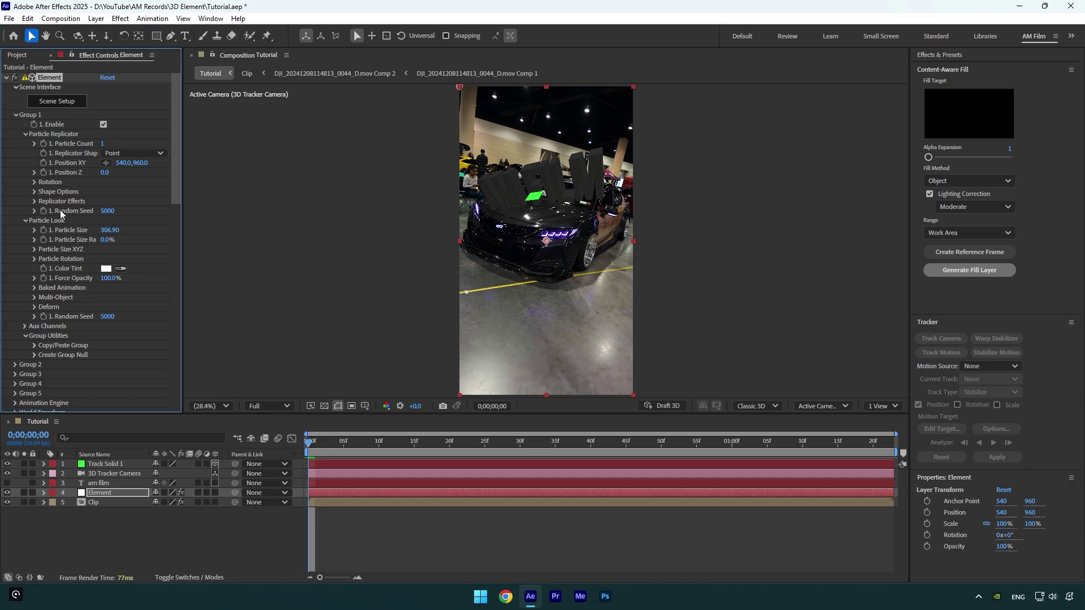
left_click(34, 182)
left_click_drag(113, 192, 111, 191)
left_click_drag(113, 211, 110, 212)
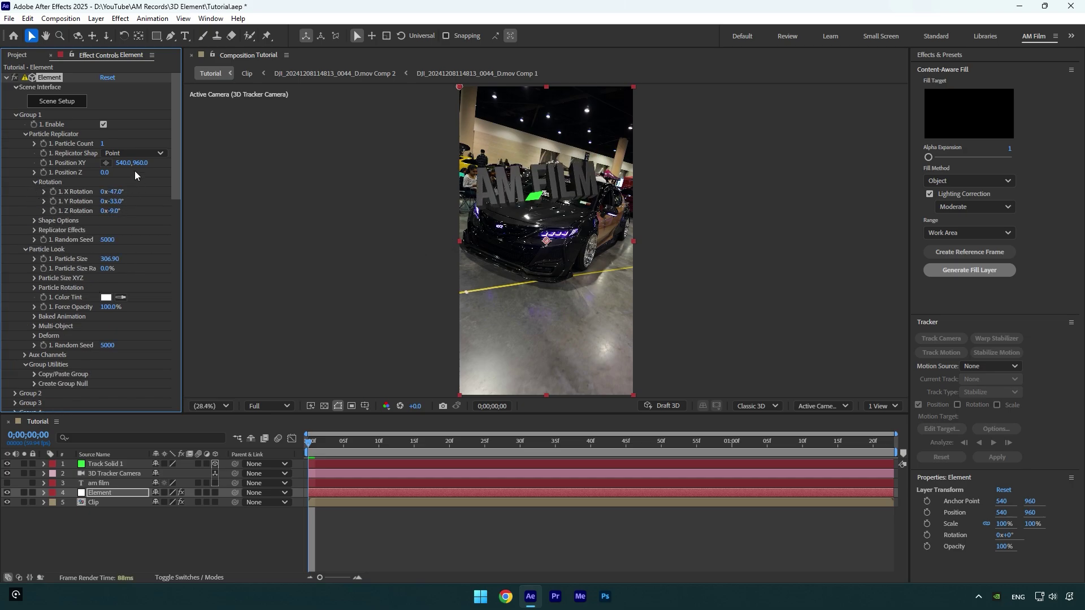
Move the text to position 3800, -4136 above the car with particle size 175.80
left_click_drag(139, 163, 254, 164)
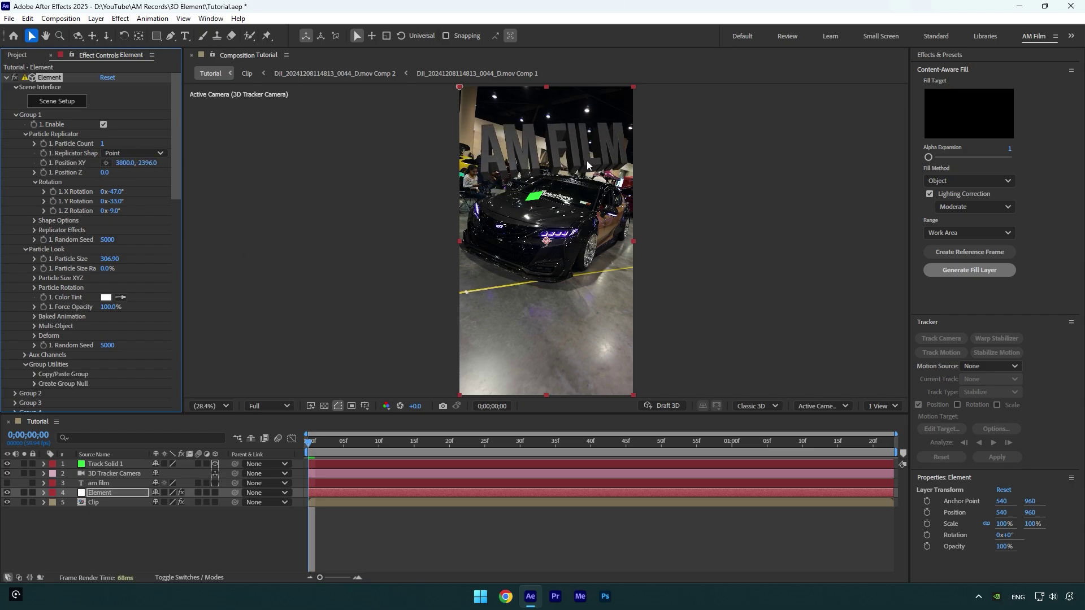
left_click_drag(110, 259, 85, 259)
left_click_drag(150, 163, 118, 163)
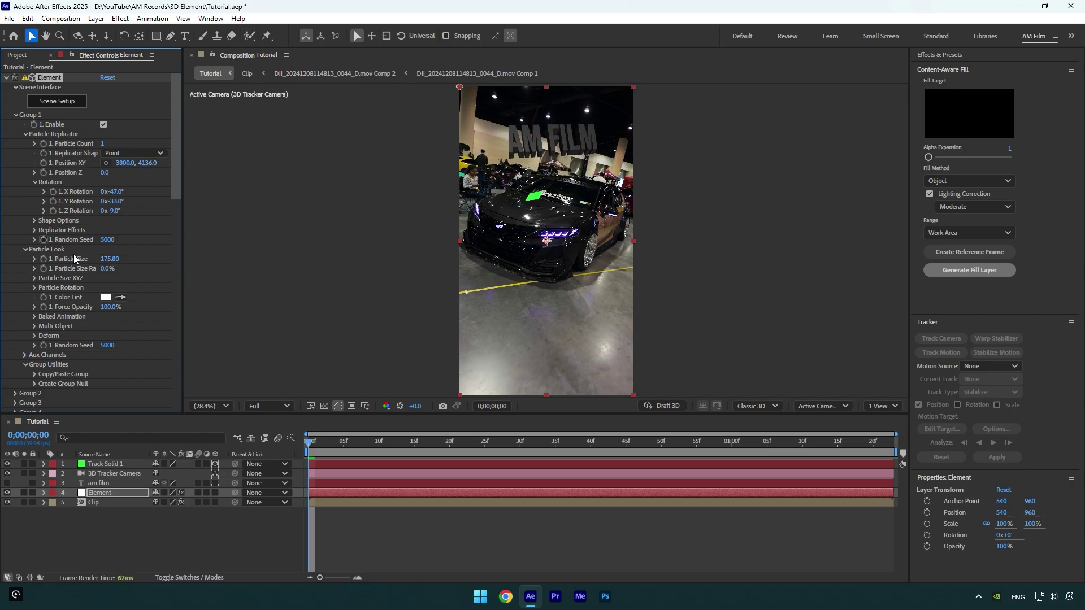
left_click(367, 515)
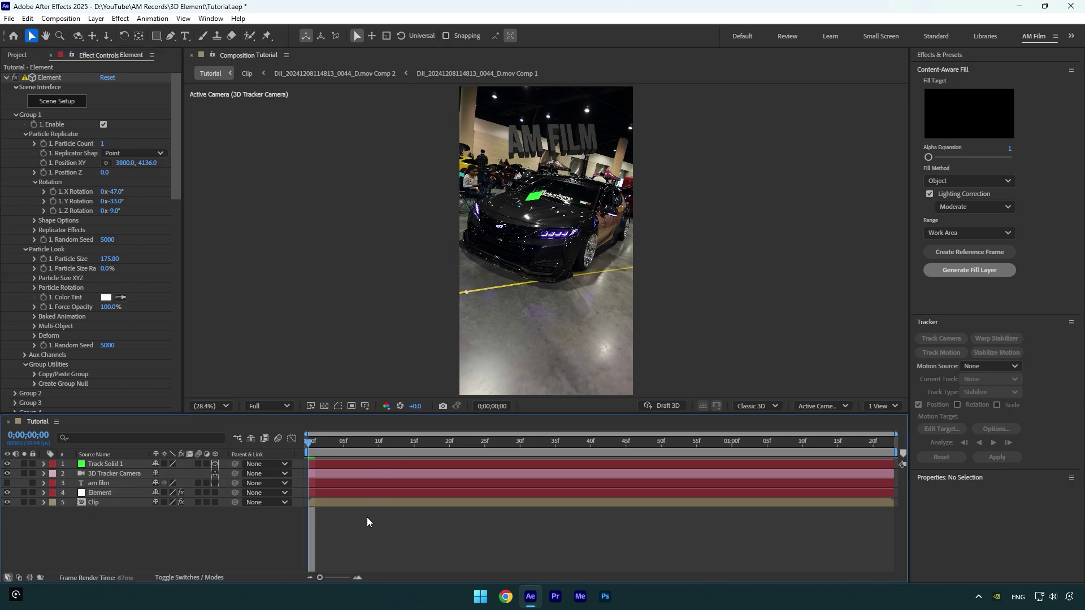
Hide the green track solid and enable Multi-Object for the letters
key("space")
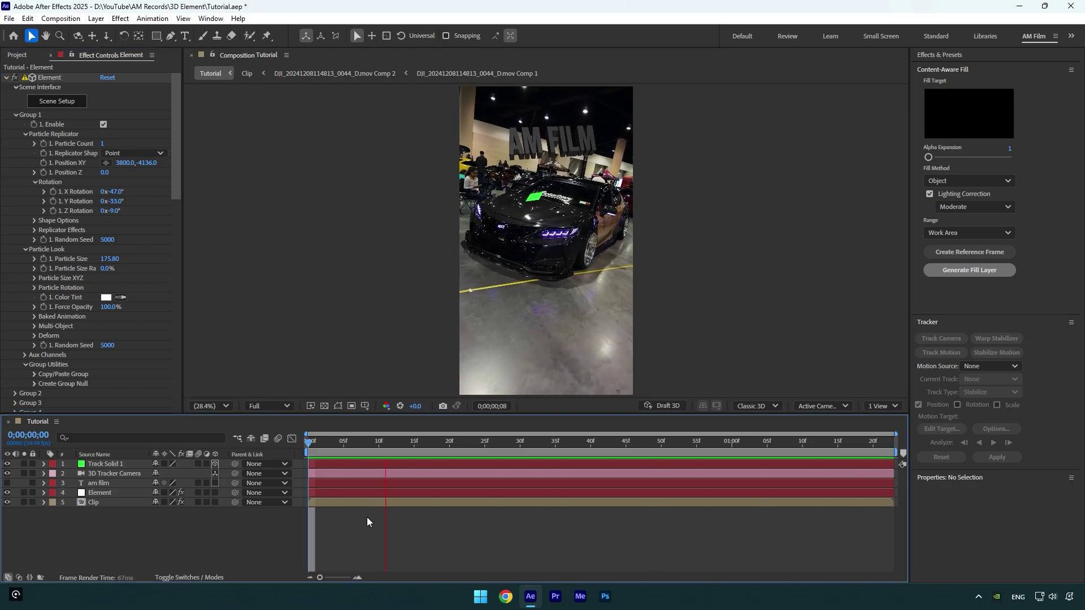
key("space")
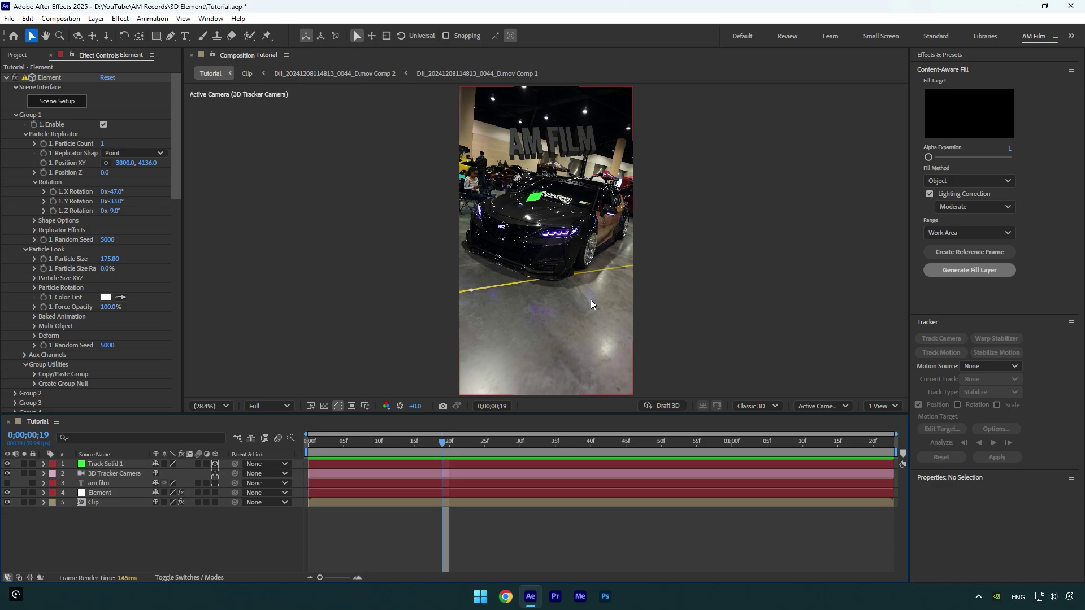
left_click(9, 463)
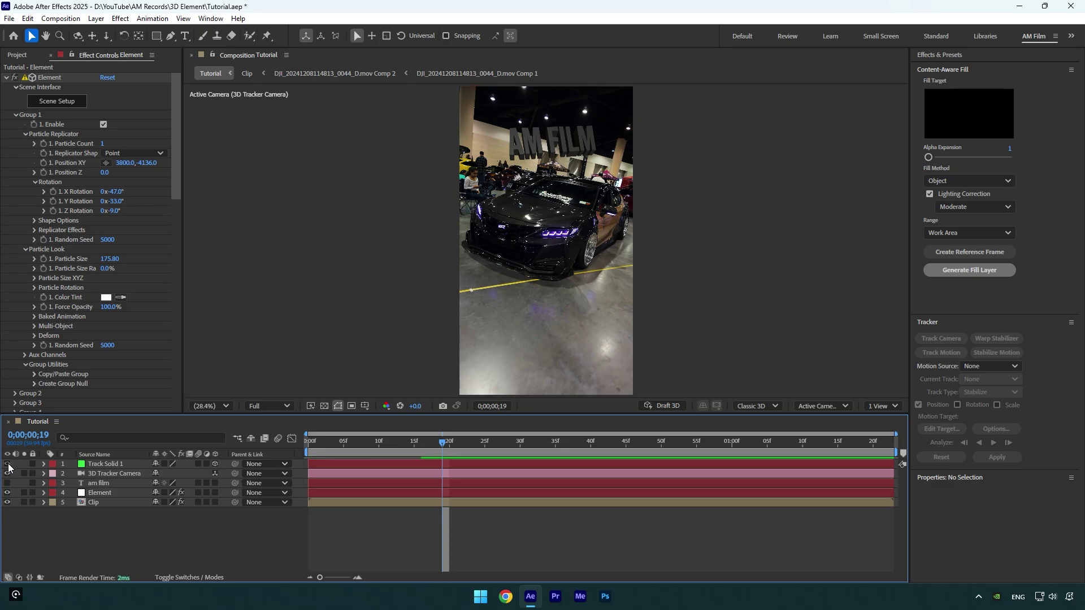
left_click(34, 326)
left_click(103, 335)
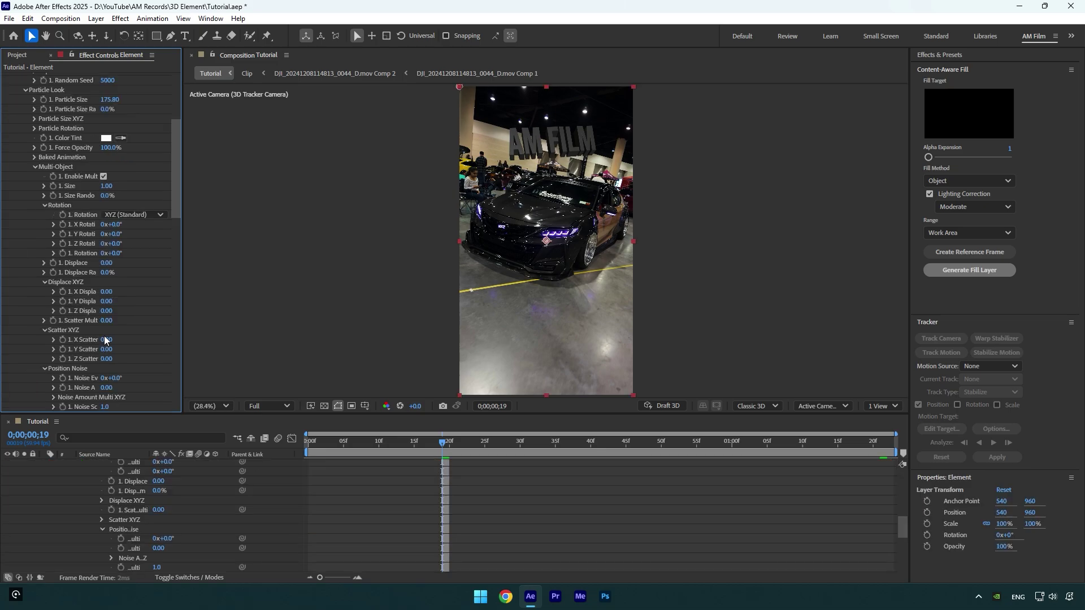
Keyframe the letters' rotation from 37° at frame 0 to -21° at the end and preview
scroll(85, 306, "up", 1)
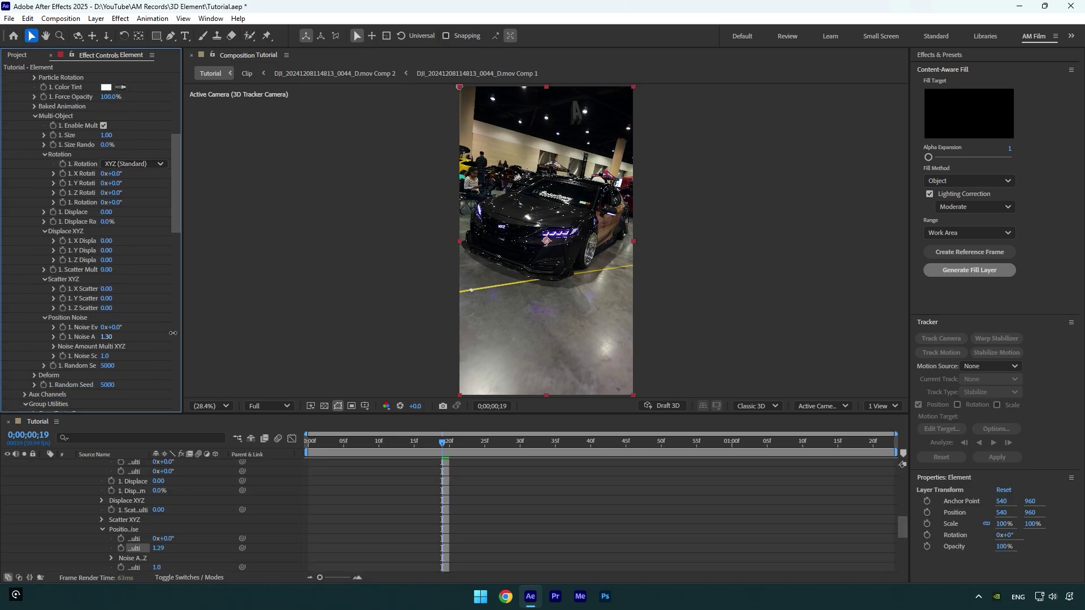
scroll(121, 284, "up", 1)
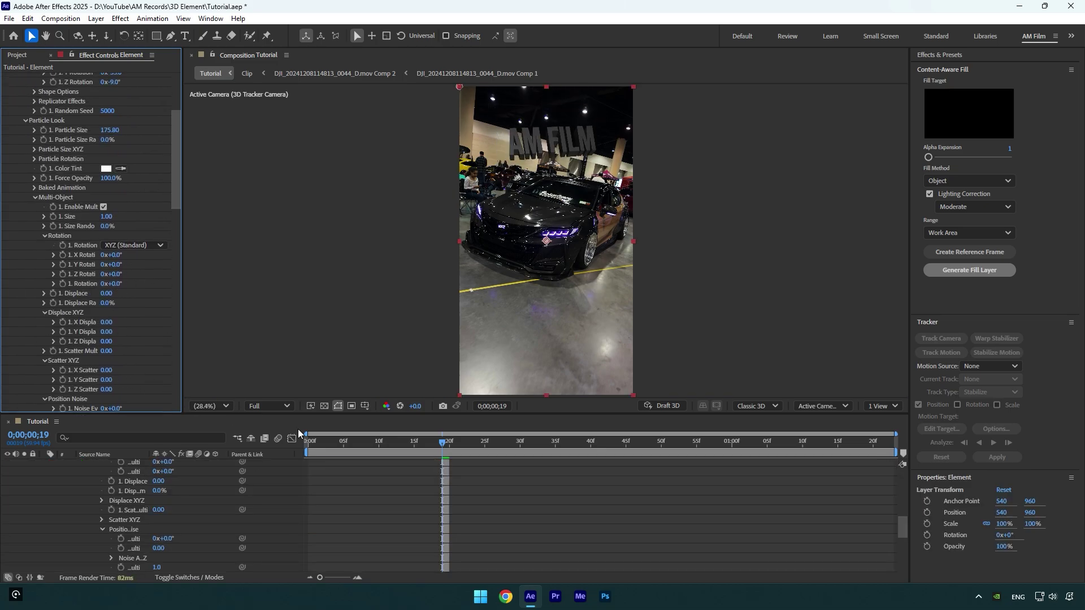
left_click_drag(442, 443, 304, 446)
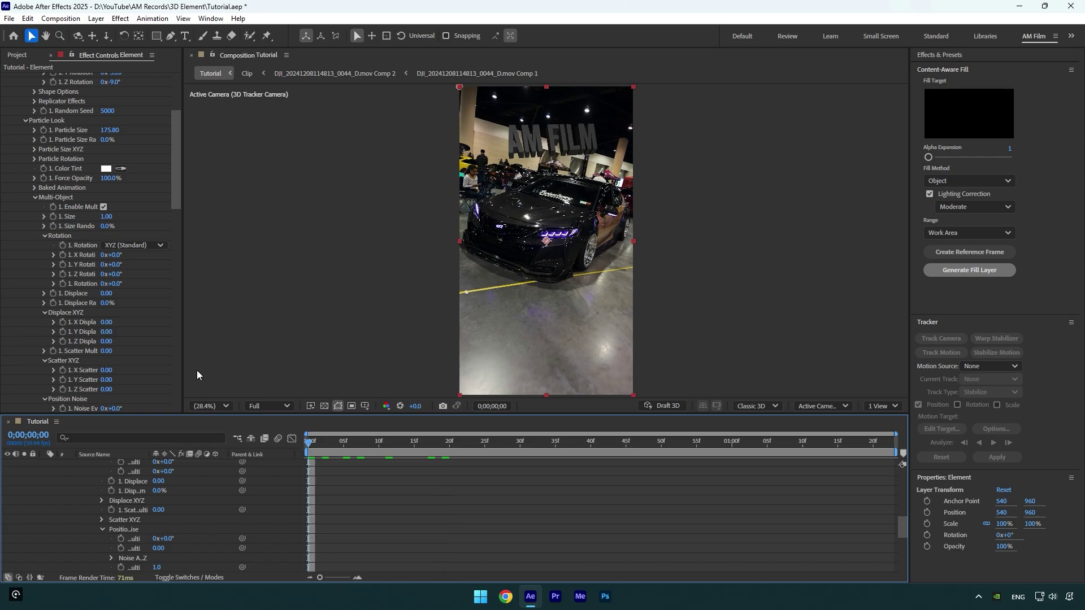
left_click_drag(118, 290, 134, 287)
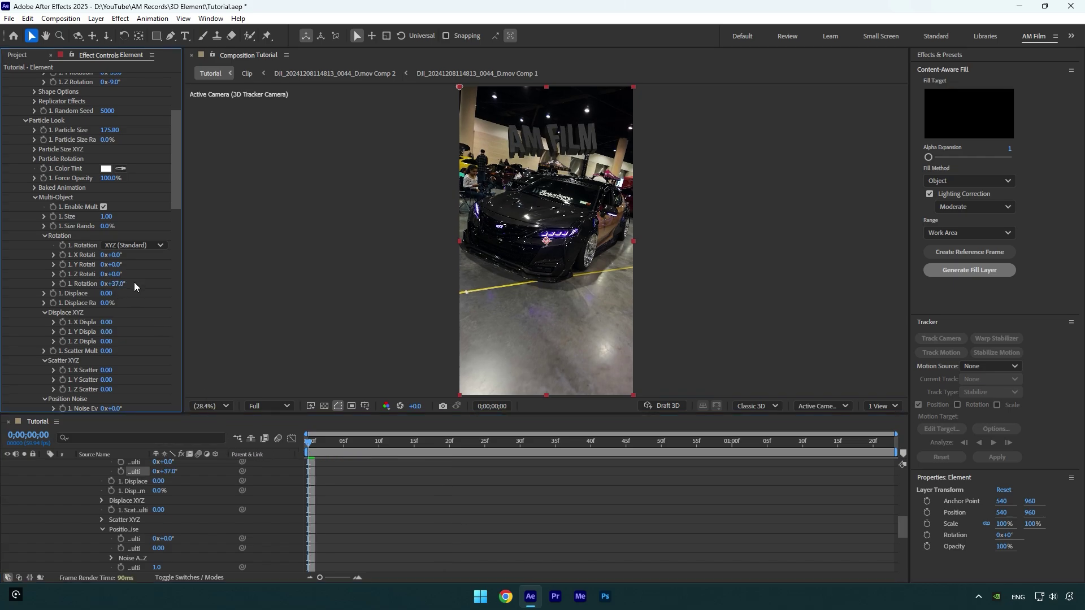
left_click(64, 284)
left_click(856, 475)
key("space")
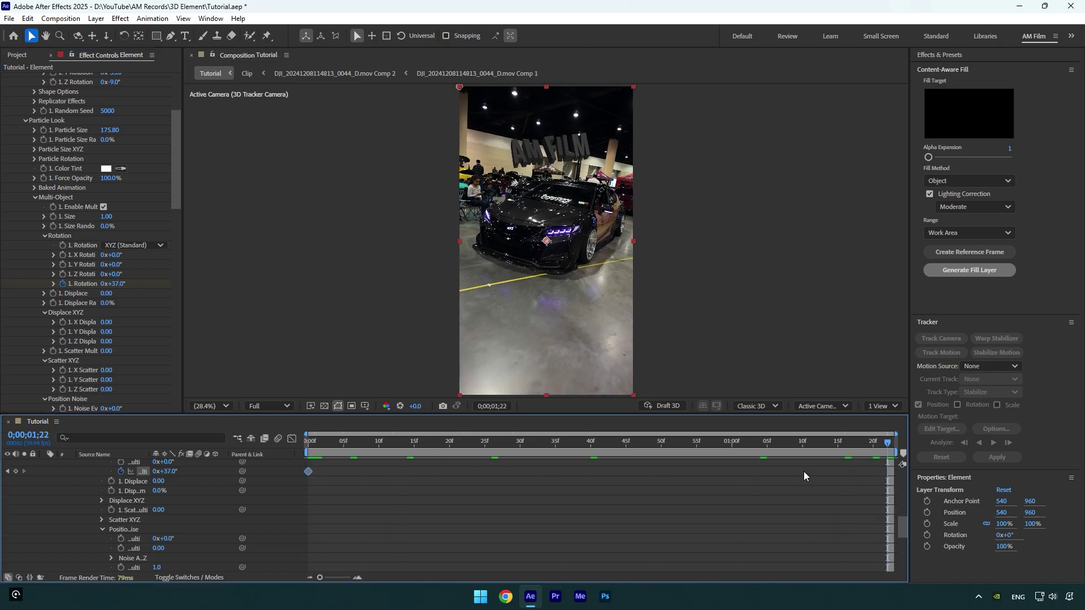
left_click_drag(121, 286, 86, 282)
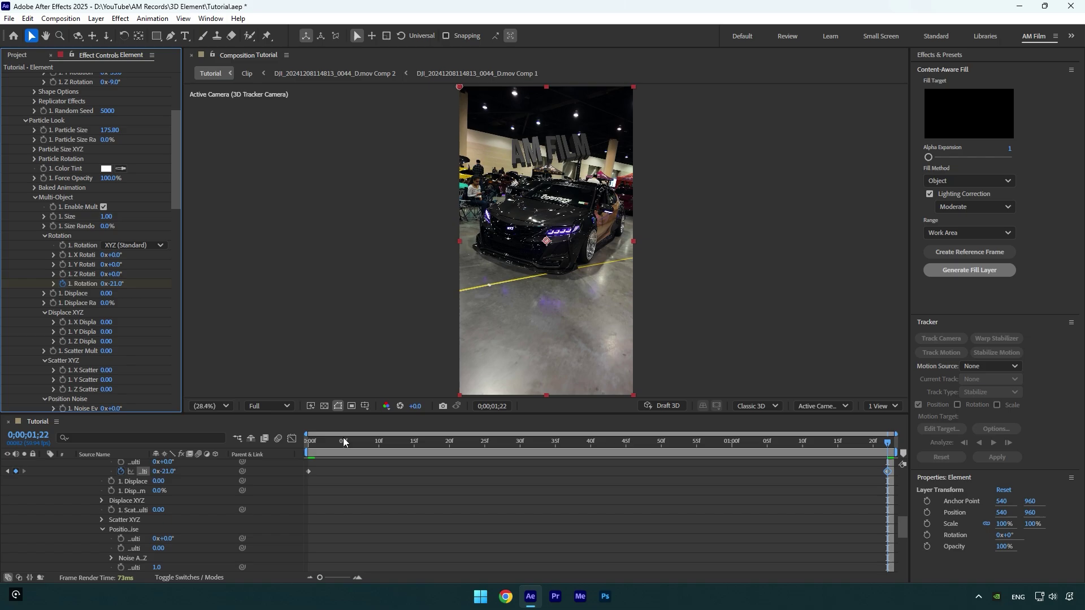
left_click_drag(343, 439, 242, 450)
key("space")
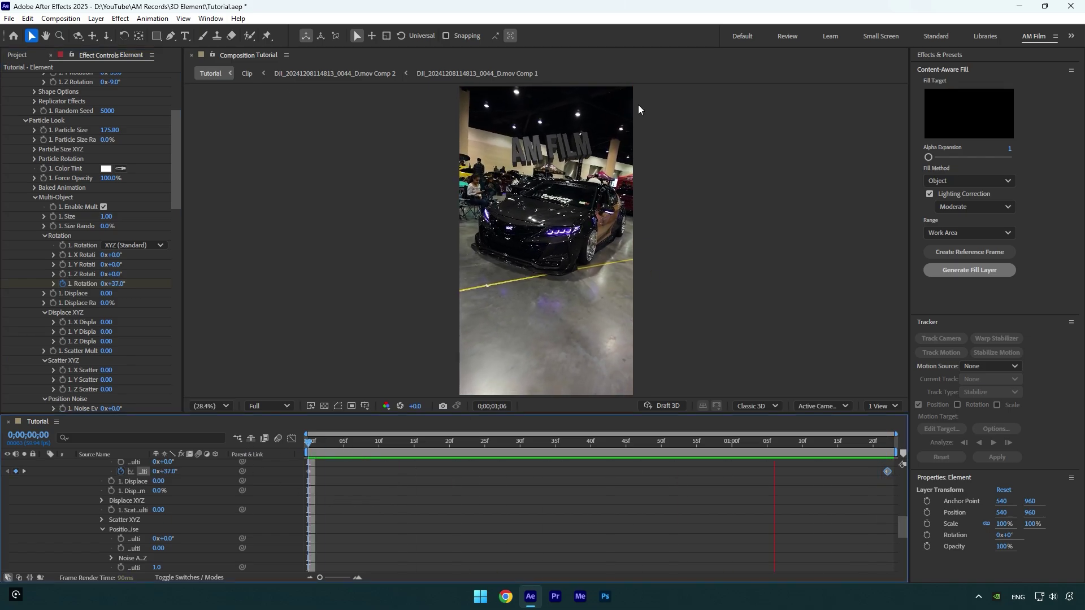
Keyframe position noise amount at 0.62 at the start and reset it to 0 at the end
key("space")
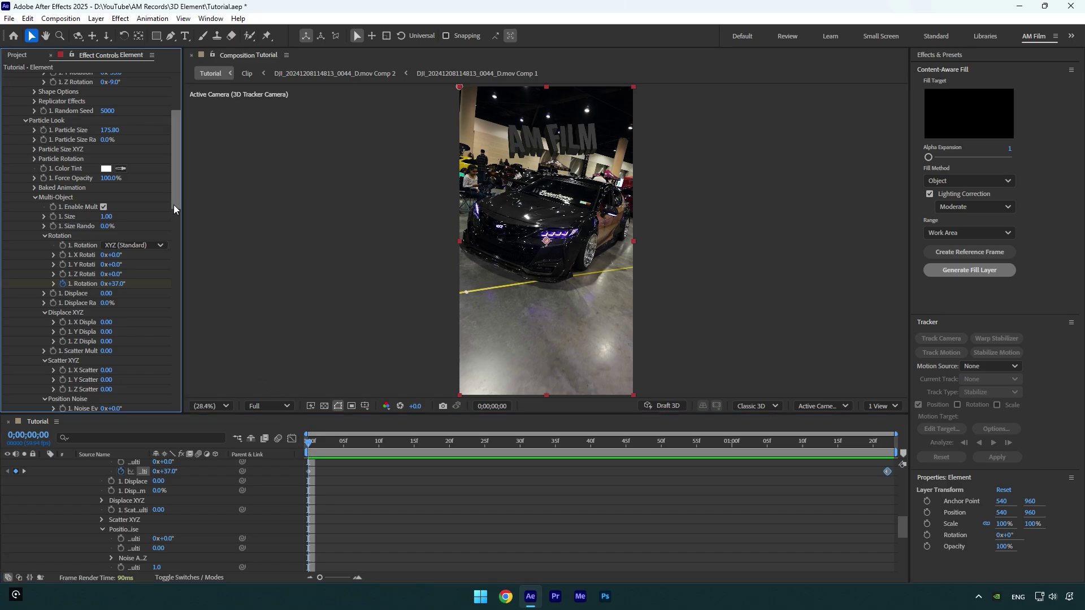
left_click_drag(174, 205, 174, 239)
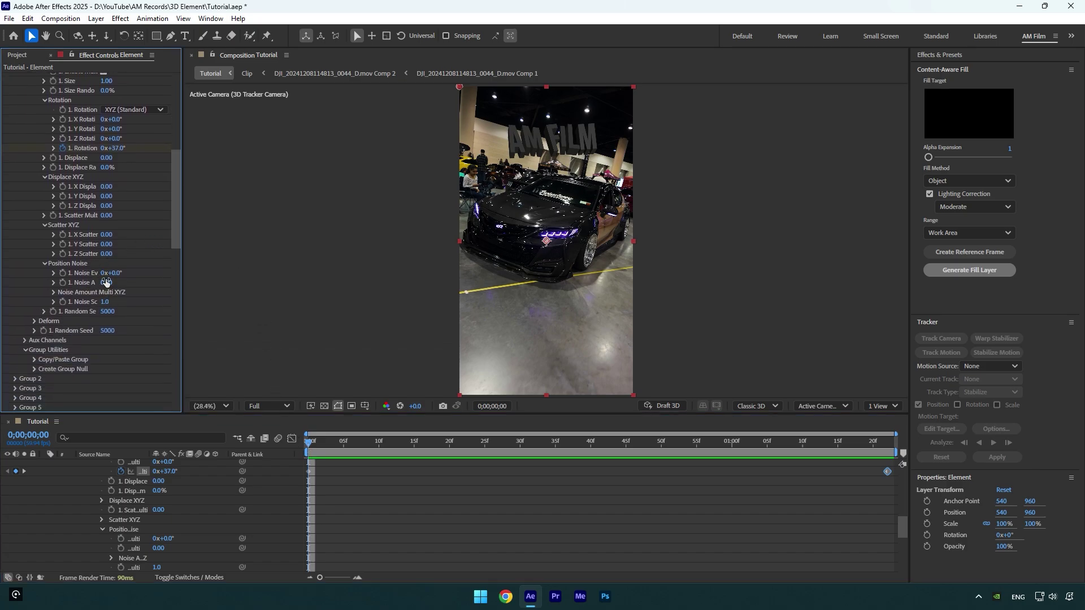
left_click_drag(107, 283, 141, 281)
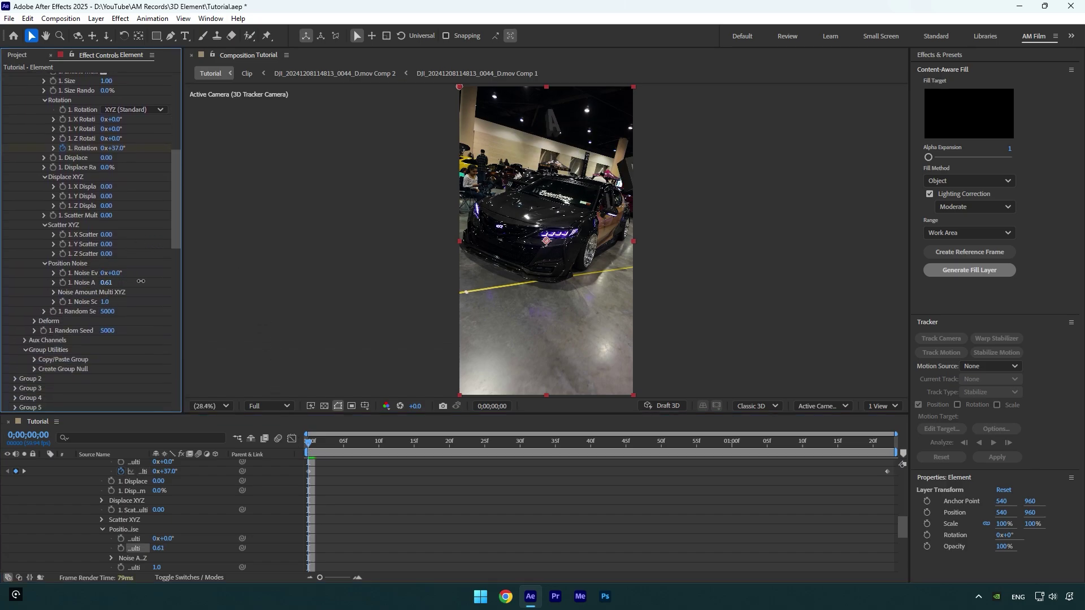
left_click(64, 283)
left_click_drag(308, 442, 914, 457)
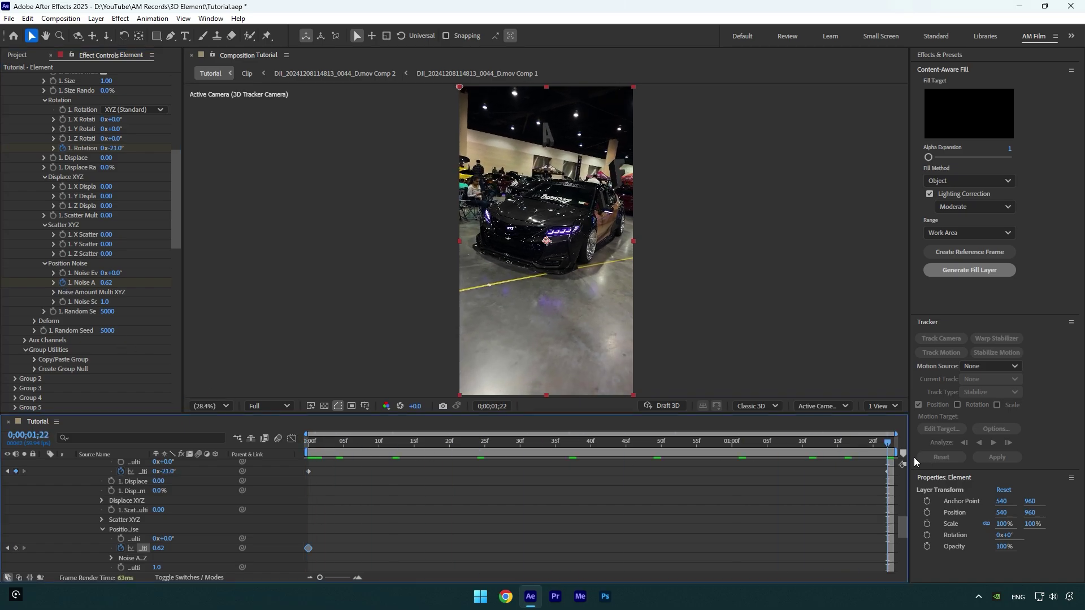
right_click(105, 283)
left_click(146, 386)
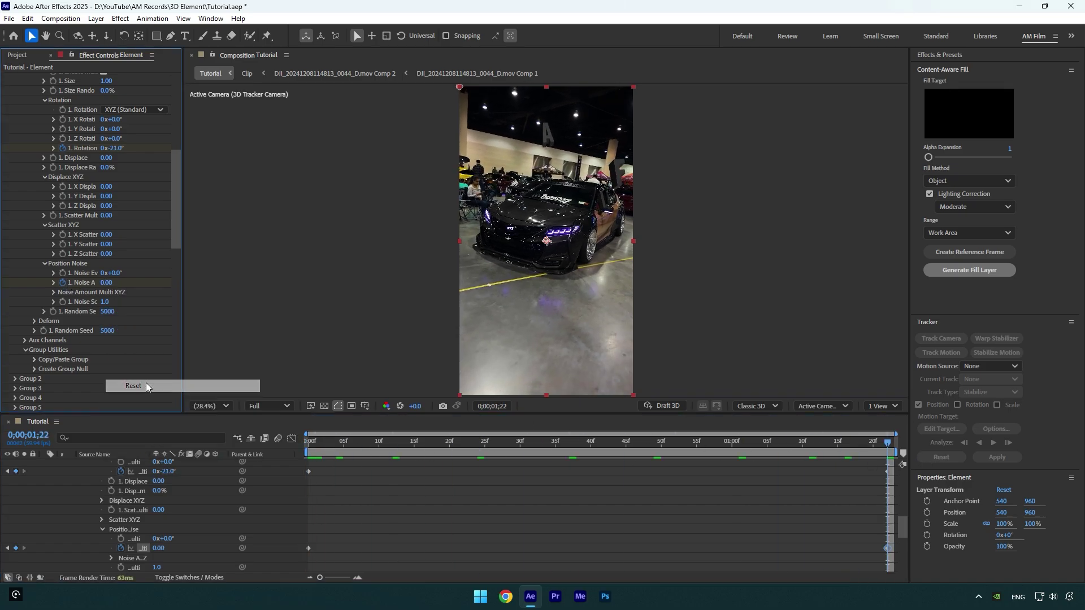
Move the zero-noise keyframe to about one second in and preview the animation
left_click_drag(333, 440, 281, 443)
key("space")
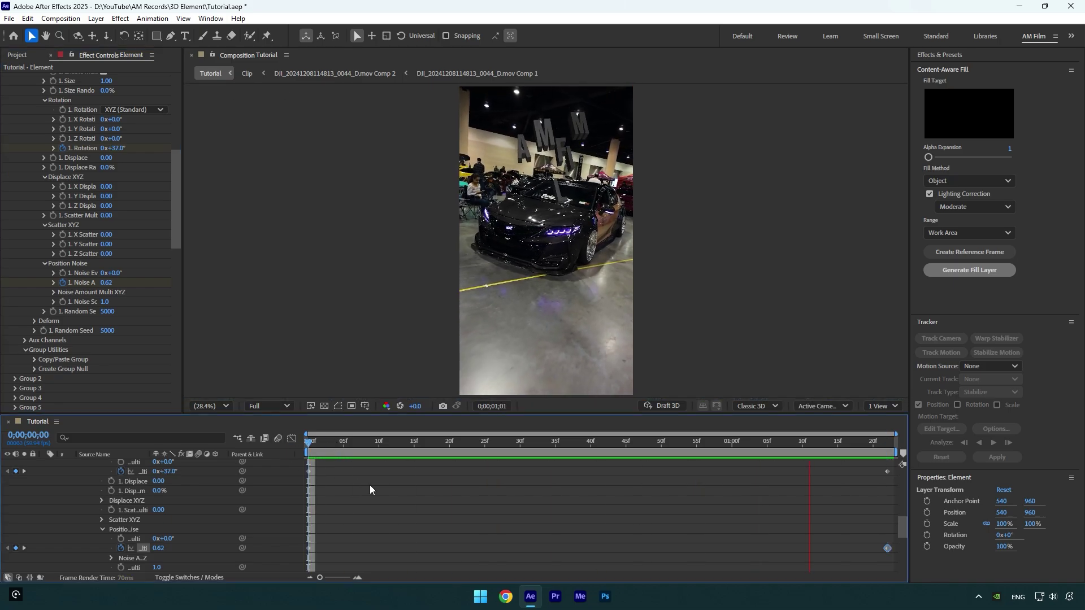
key("space")
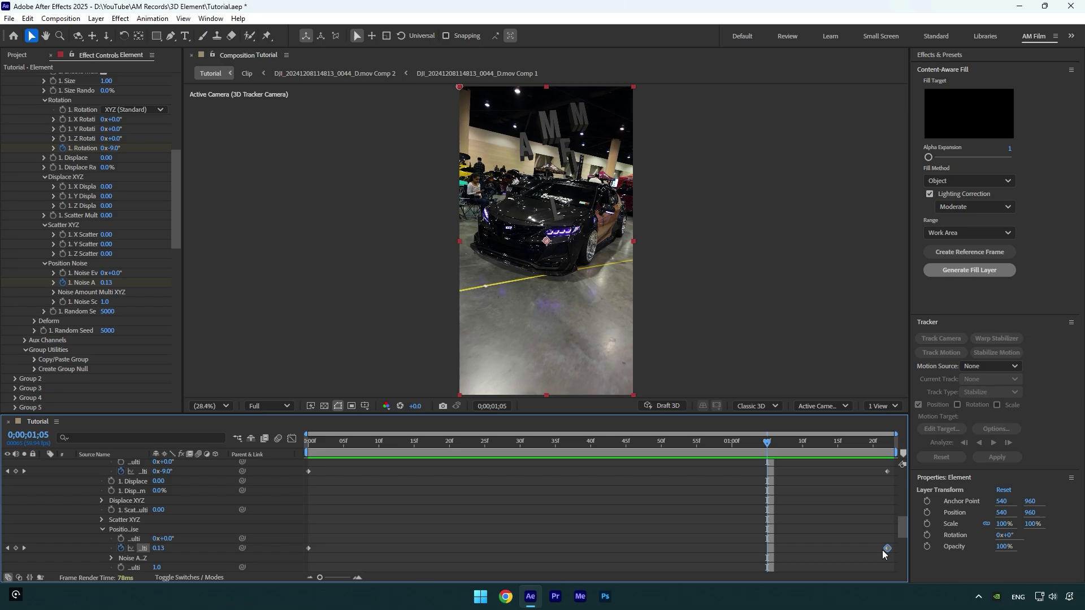
left_click_drag(883, 550, 708, 542)
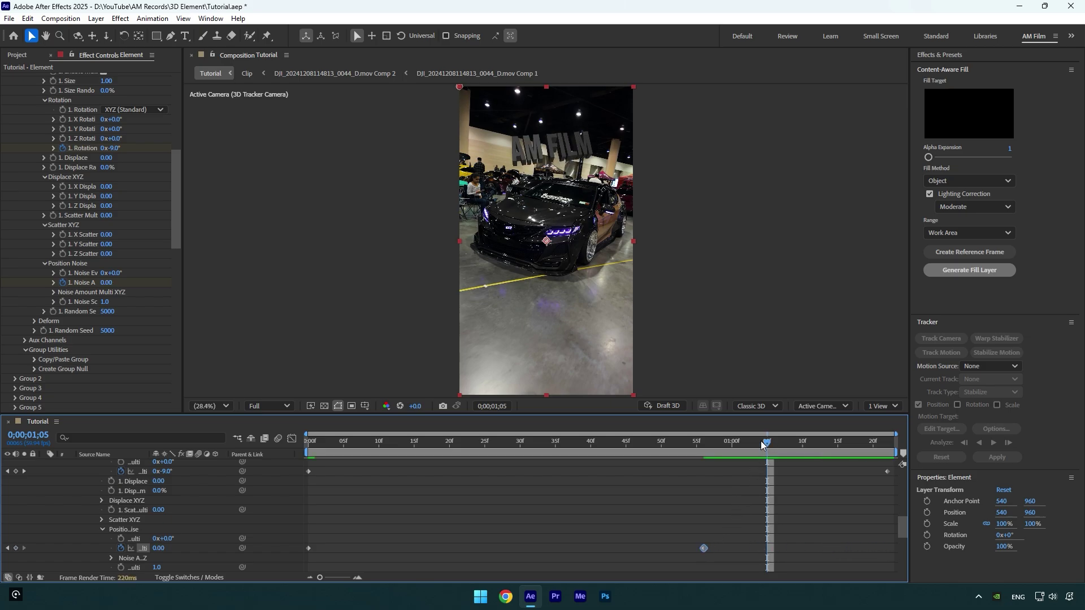
key("space")
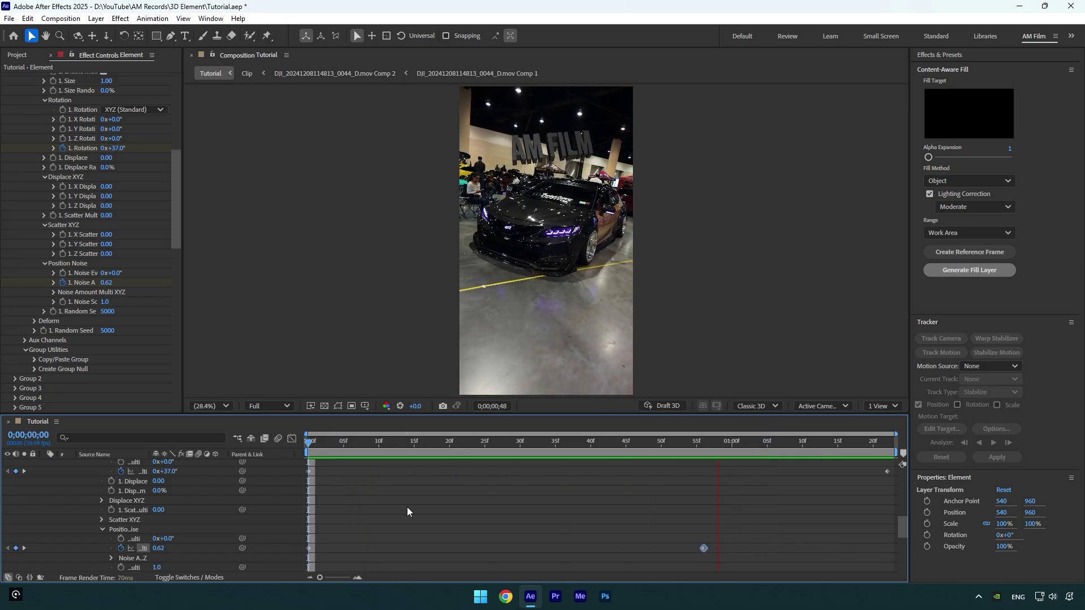
mouse_move(533, 440)
left_mouse_down()
mouse_move(374, 443)
mouse_move(527, 441)
left_mouse_up()
Enable motion blur on the Element layer and composition, then preview from frame 0
scroll(184, 502, "up", 5)
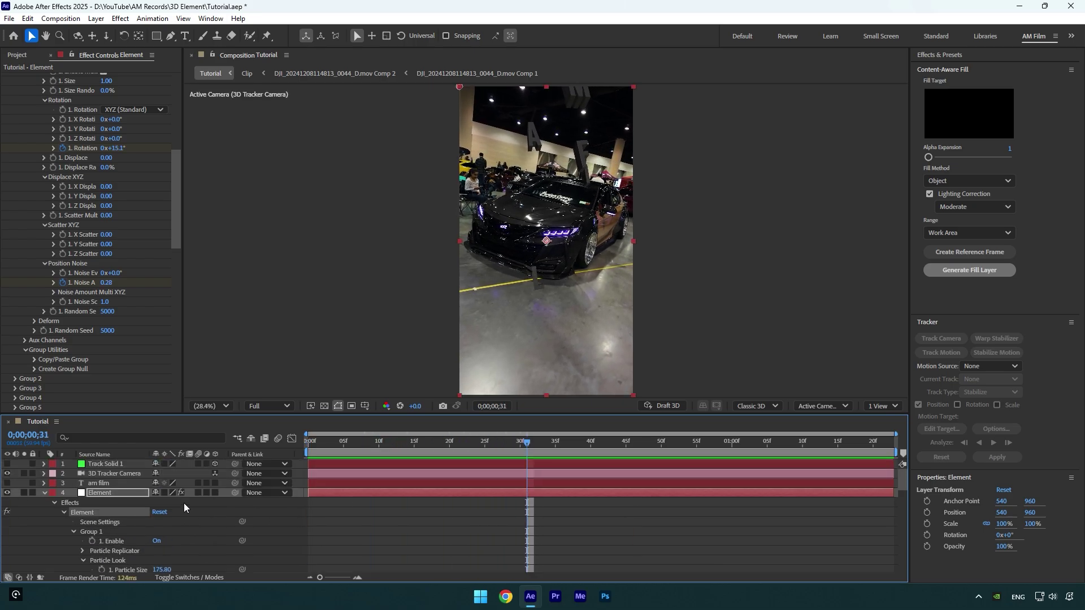
key("Page_Down")
left_click(199, 492)
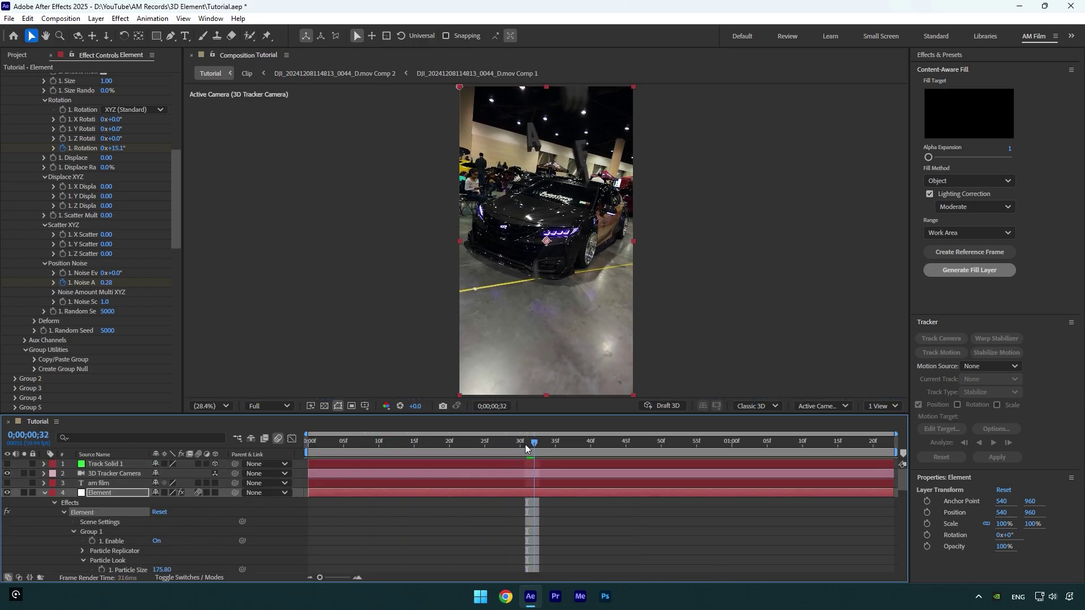
left_click_drag(525, 445, 302, 455)
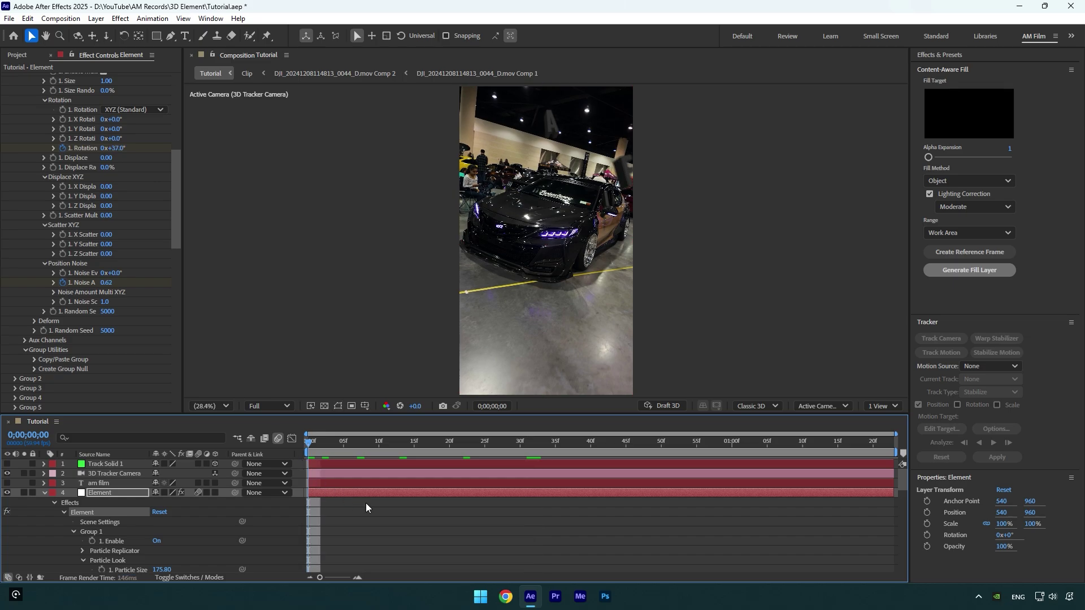
key("space")
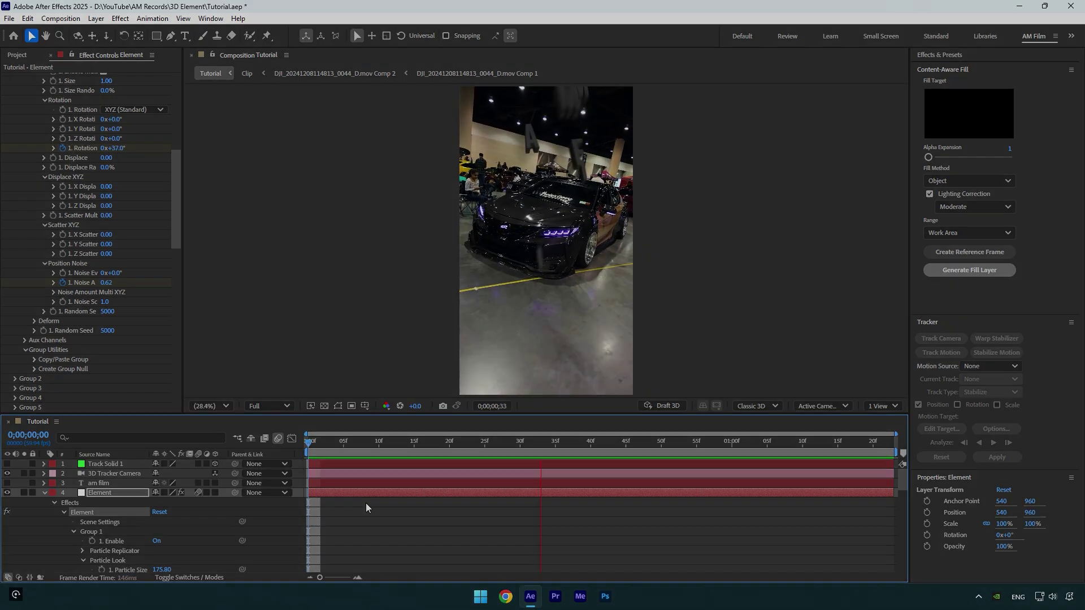